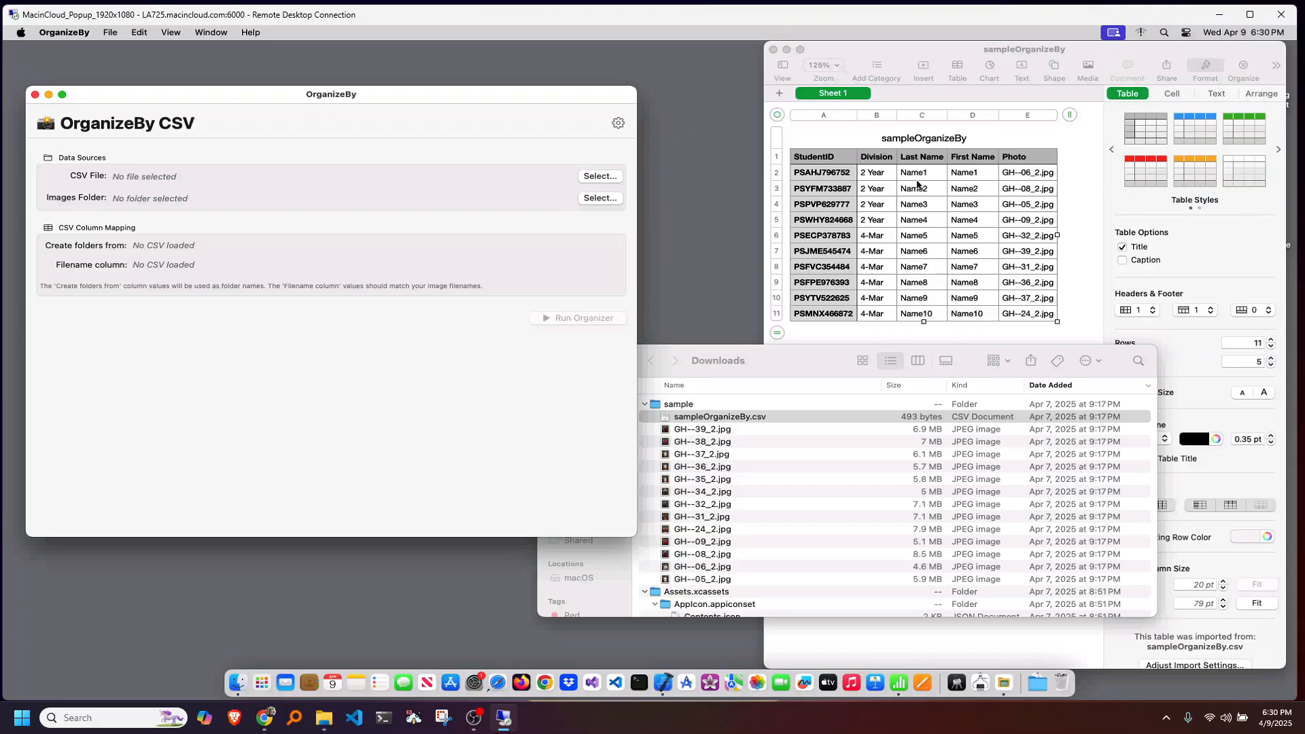
Load sampleOrganizeBy.csv from the sample folder as the CSV file.
{"action": "left_click", "coordinate": [589, 178]}
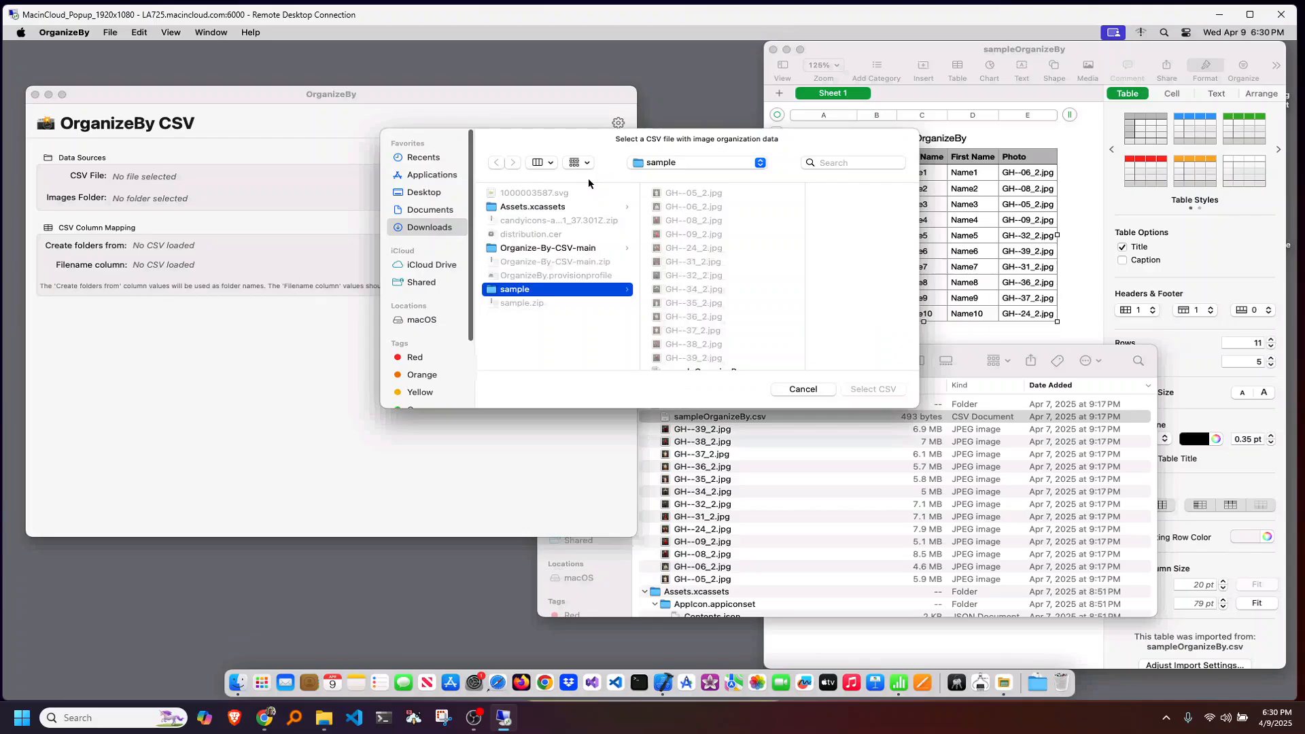
{"action": "scroll", "coordinate": [707, 246], "scroll_direction": "down", "scroll_amount": 1}
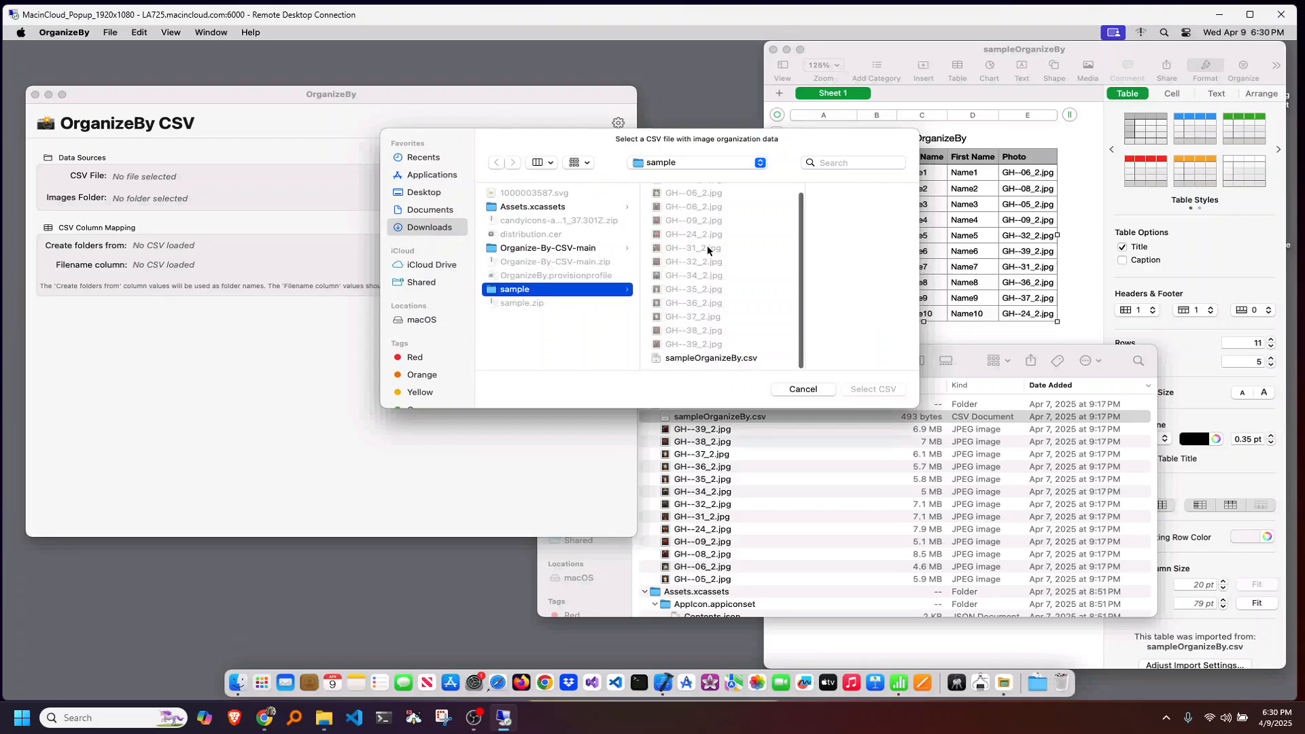
{"action": "left_click", "coordinate": [706, 358]}
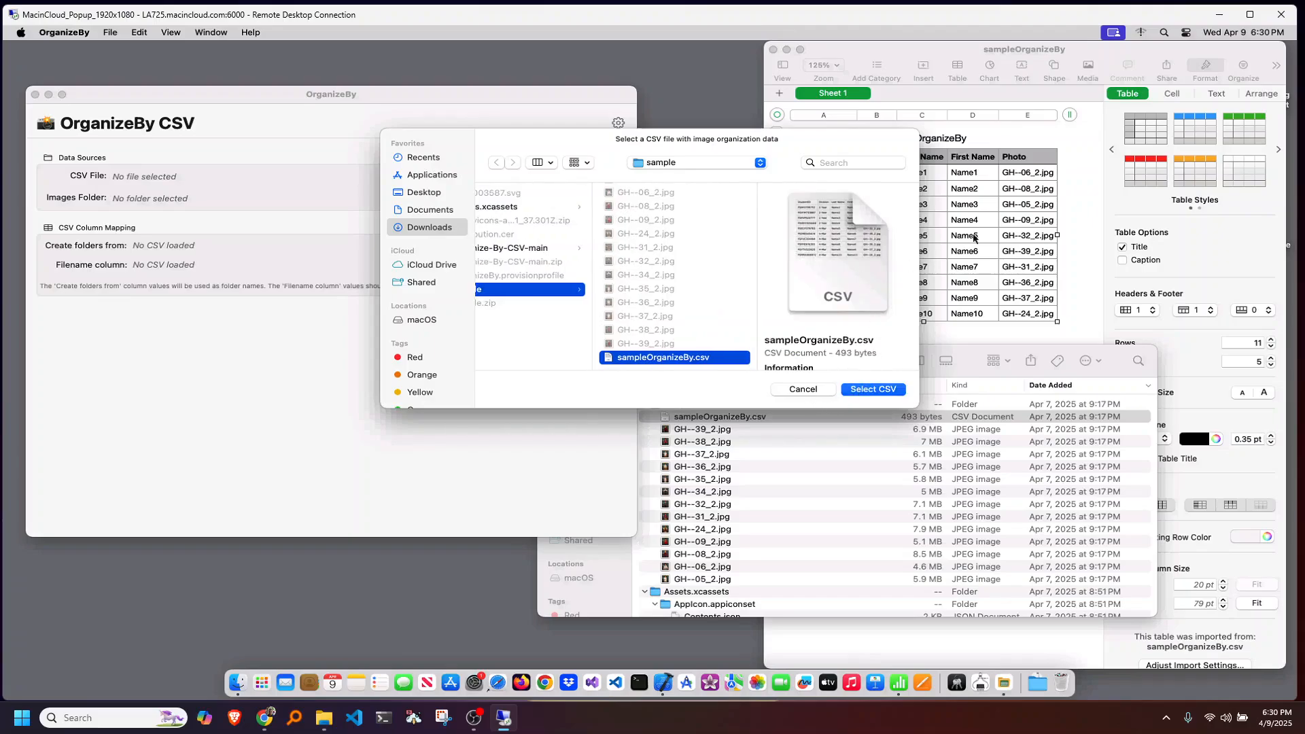
{"action": "left_click", "coordinate": [871, 389]}
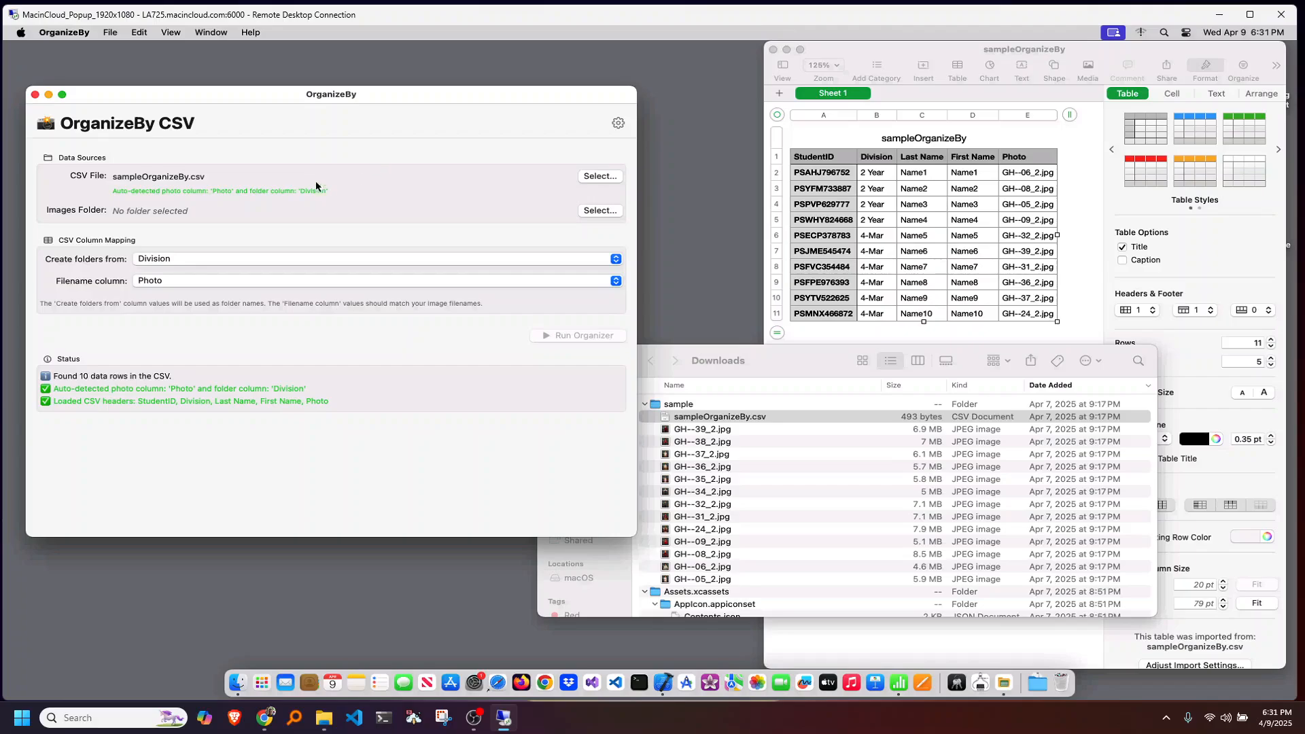
Set the sample folder as the images folder and run the organizer.
{"action": "left_click", "coordinate": [600, 211]}
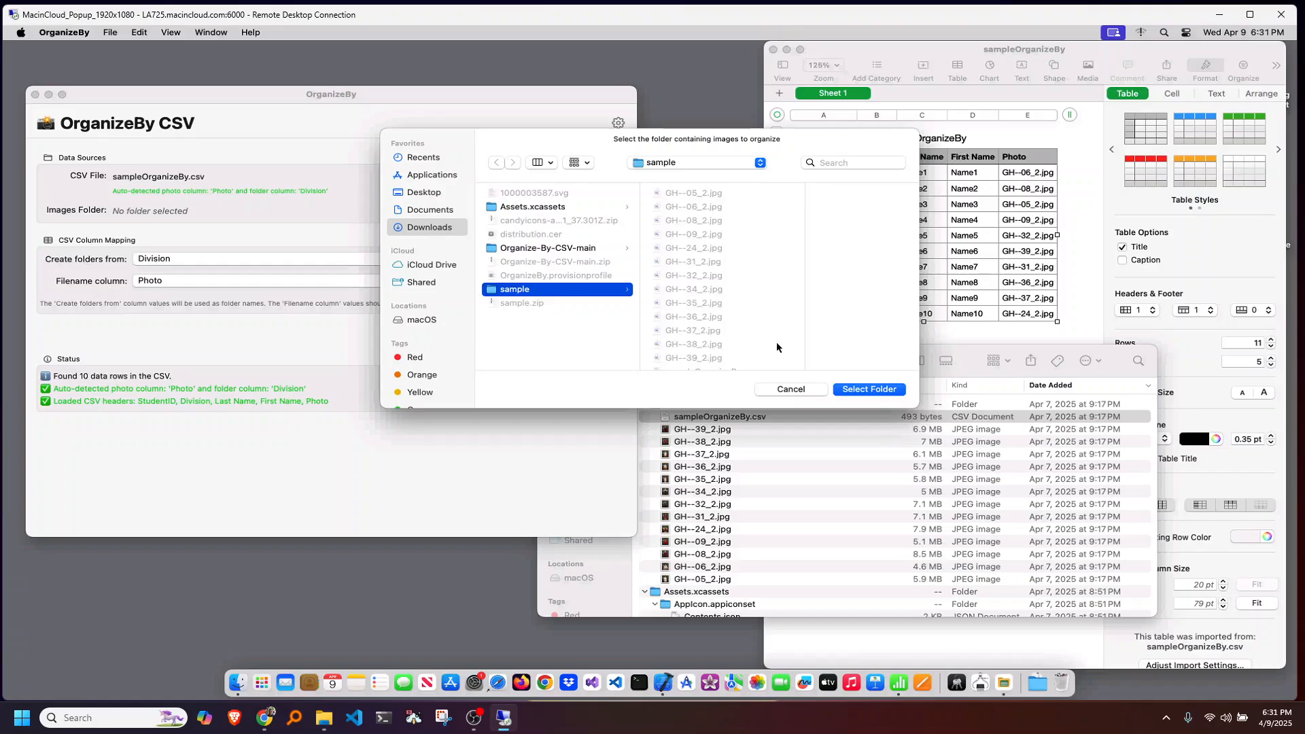
{"action": "left_click", "coordinate": [871, 393]}
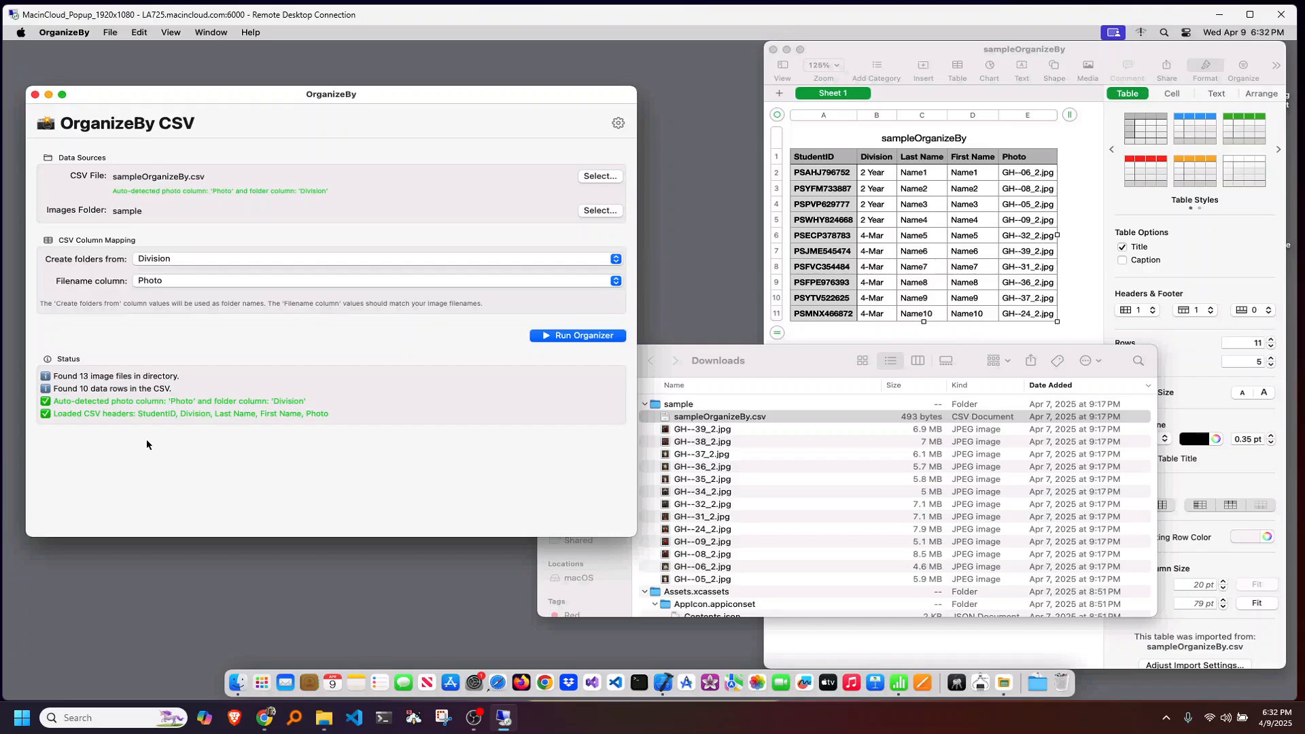
{"action": "left_click", "coordinate": [566, 337]}
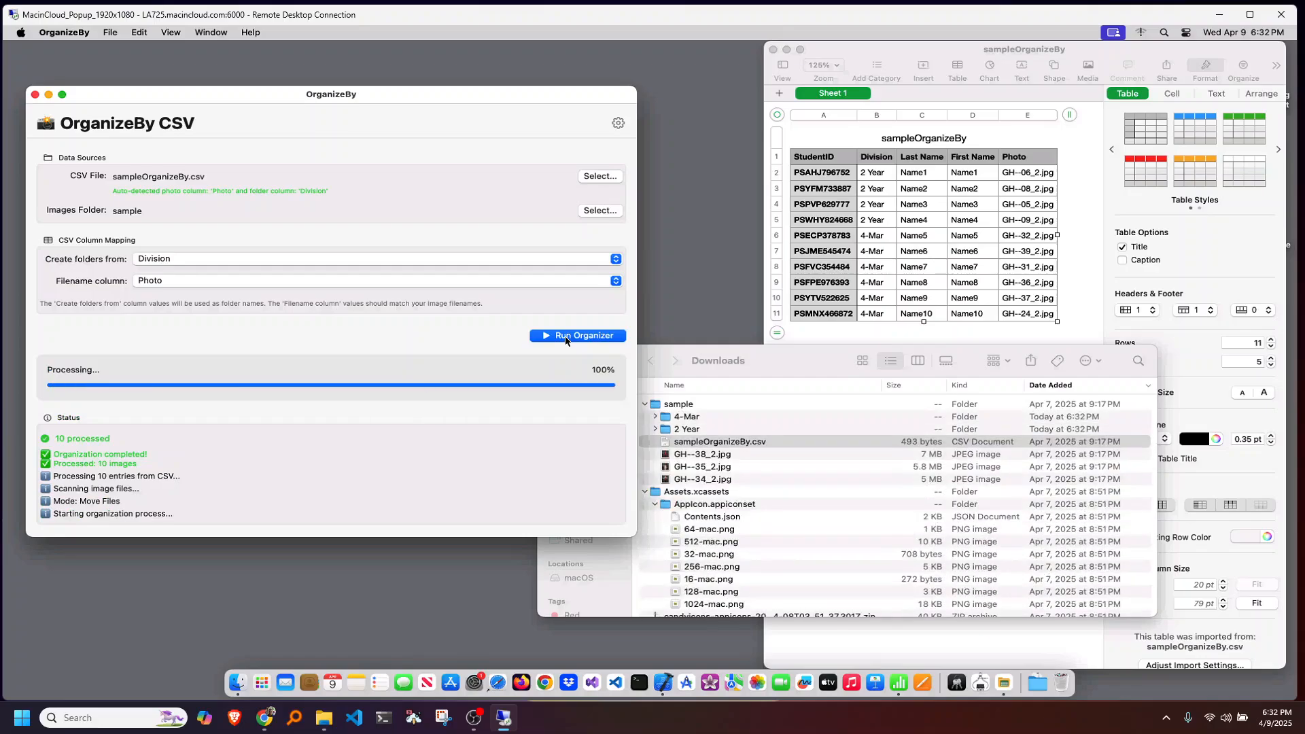
Expand the 4-Mar and 2 Year folders in Finder and examine the photos sorted into them.
{"action": "left_click", "coordinate": [654, 417]}
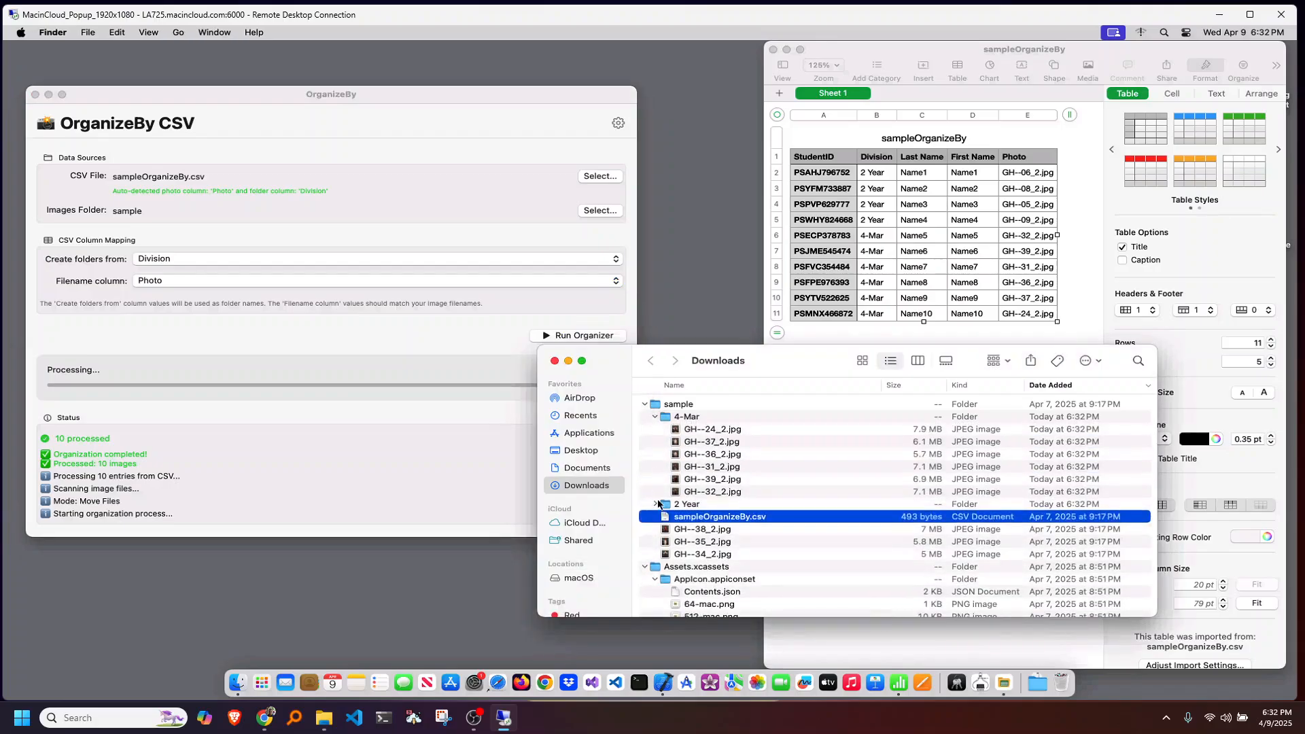
{"action": "left_click", "coordinate": [656, 504]}
{"action": "scroll", "coordinate": [704, 501], "scroll_direction": "down", "scroll_amount": 5}
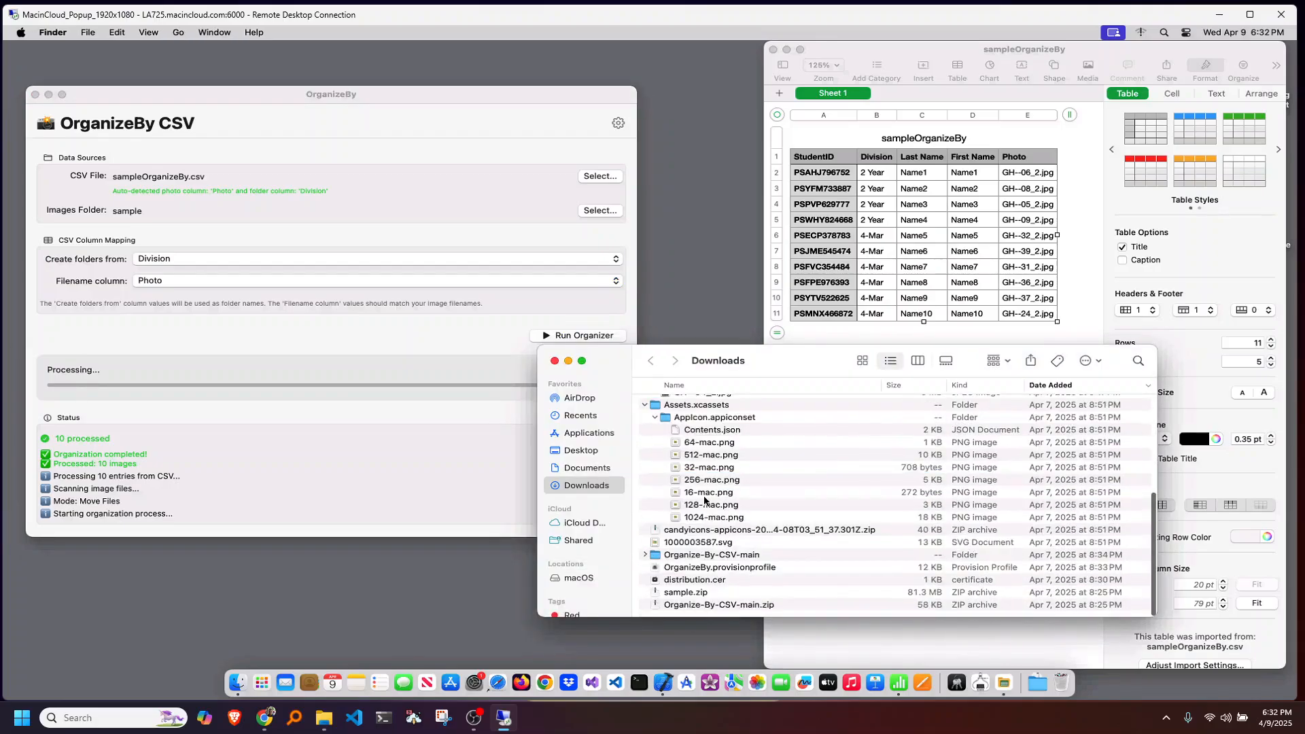
{"action": "scroll", "coordinate": [704, 501], "scroll_direction": "up", "scroll_amount": 4}
{"action": "scroll", "coordinate": [704, 501], "scroll_direction": "up", "scroll_amount": 2}
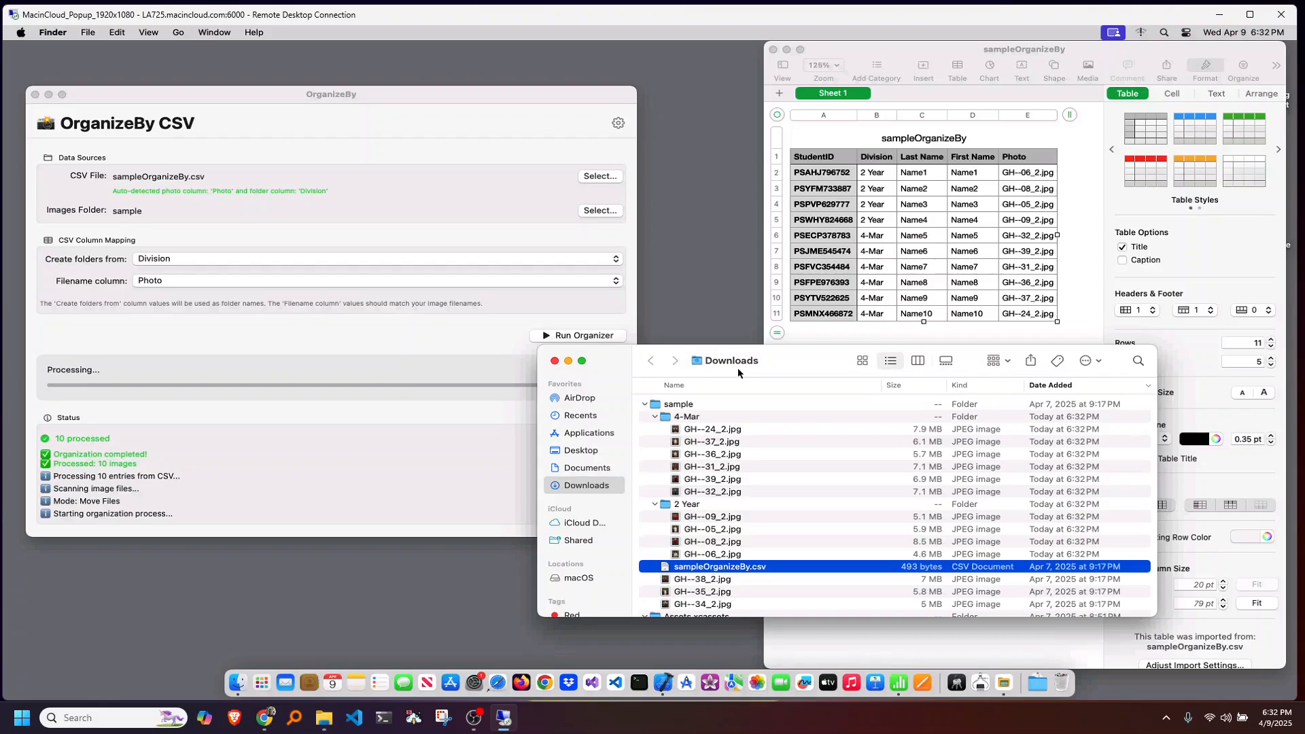
Collapse the 4-Mar folder in Finder and move all four photos from the 2 Year folder back into the sample folder.
{"action": "left_click", "coordinate": [491, 92]}
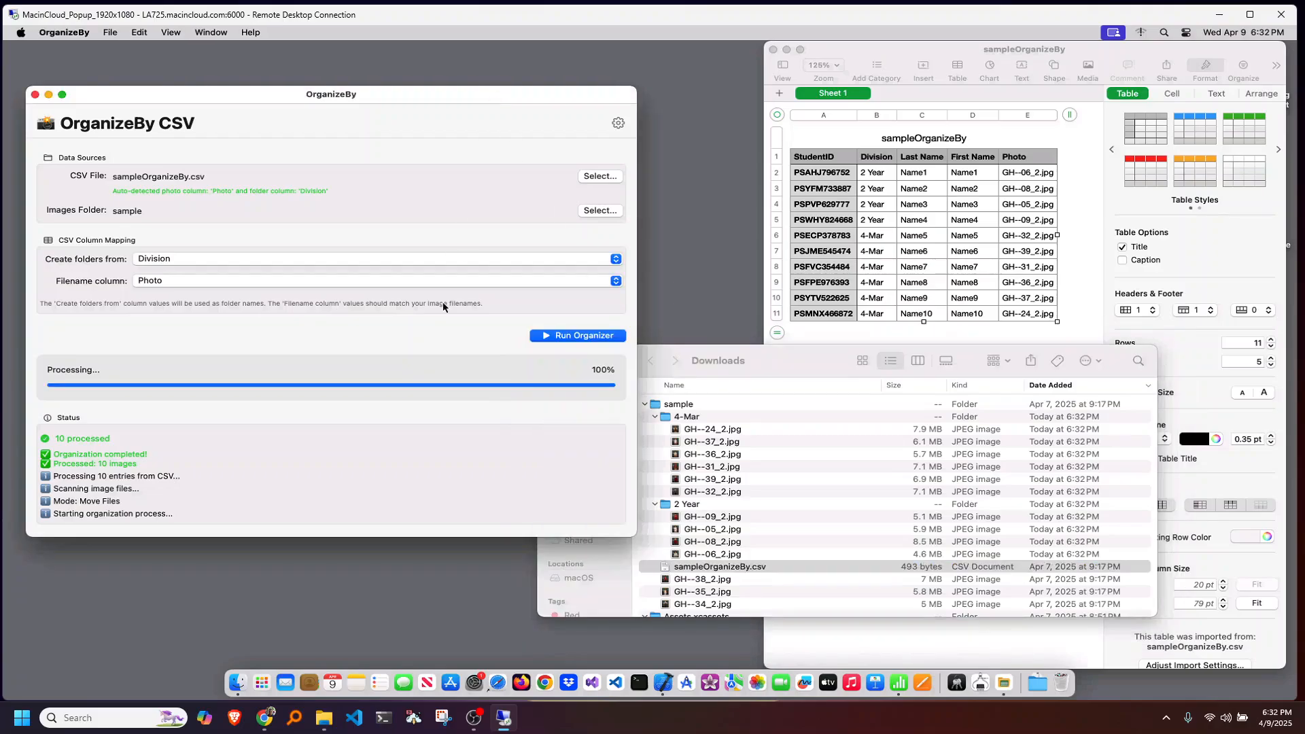
{"action": "left_click", "coordinate": [658, 421]}
{"action": "left_click", "coordinate": [655, 417]}
{"action": "left_click", "coordinate": [657, 428]}
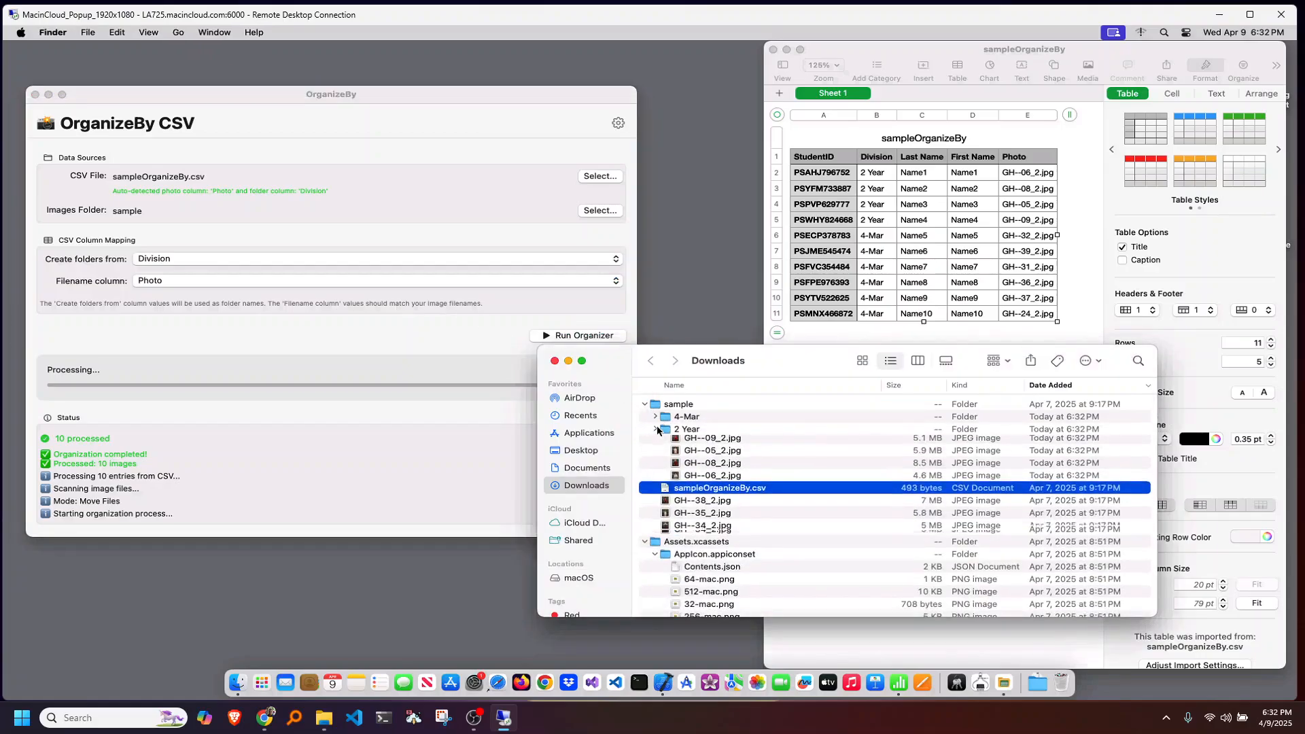
{"action": "left_click", "coordinate": [656, 430]}
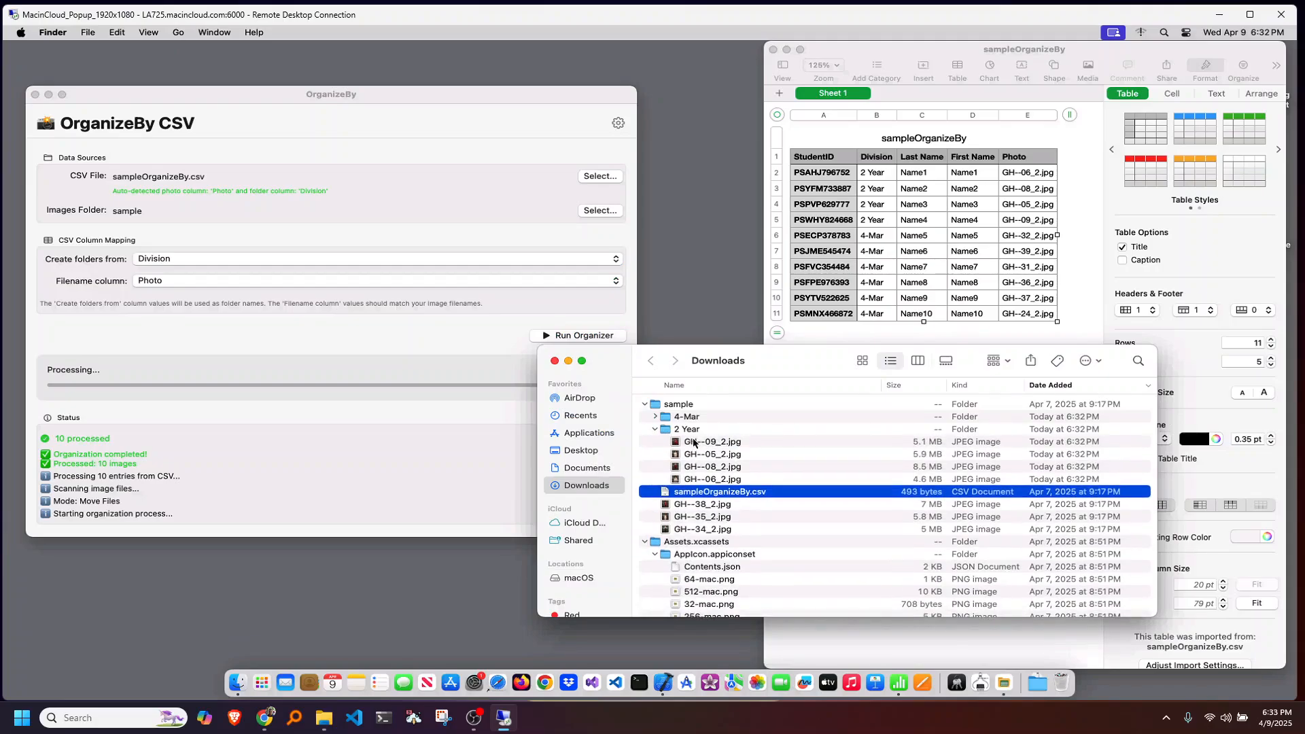
{"action": "left_click", "coordinate": [694, 441]}
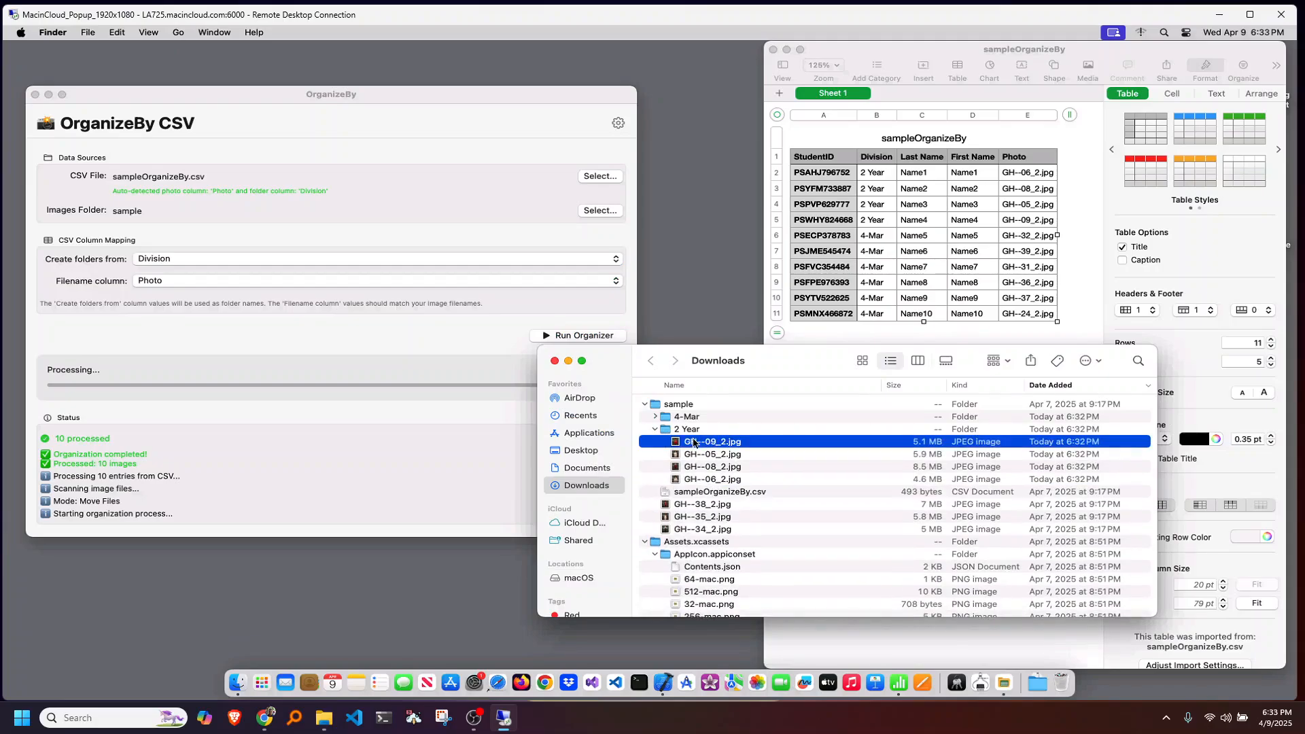
{"action": "left_click", "coordinate": [709, 480], "text": "shift"}
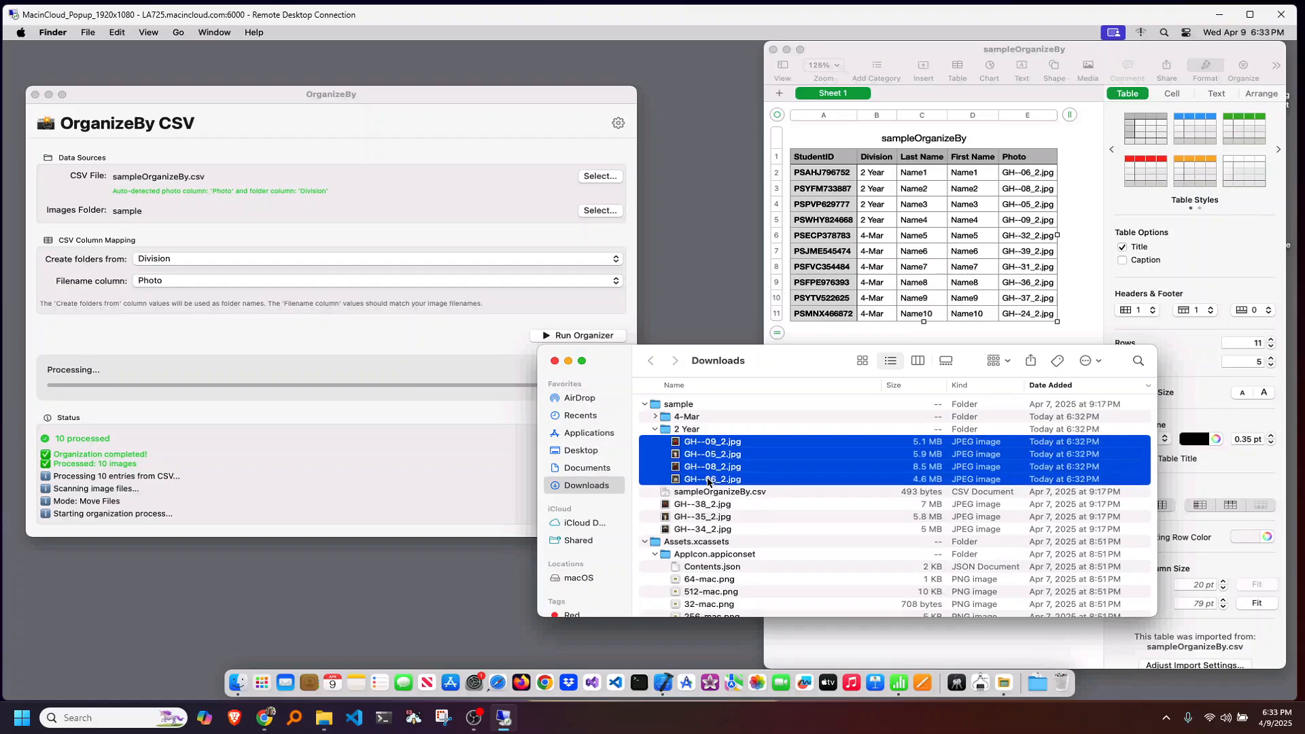
{"action": "left_click_drag", "start_coordinate": [709, 480], "coordinate": [688, 410]}
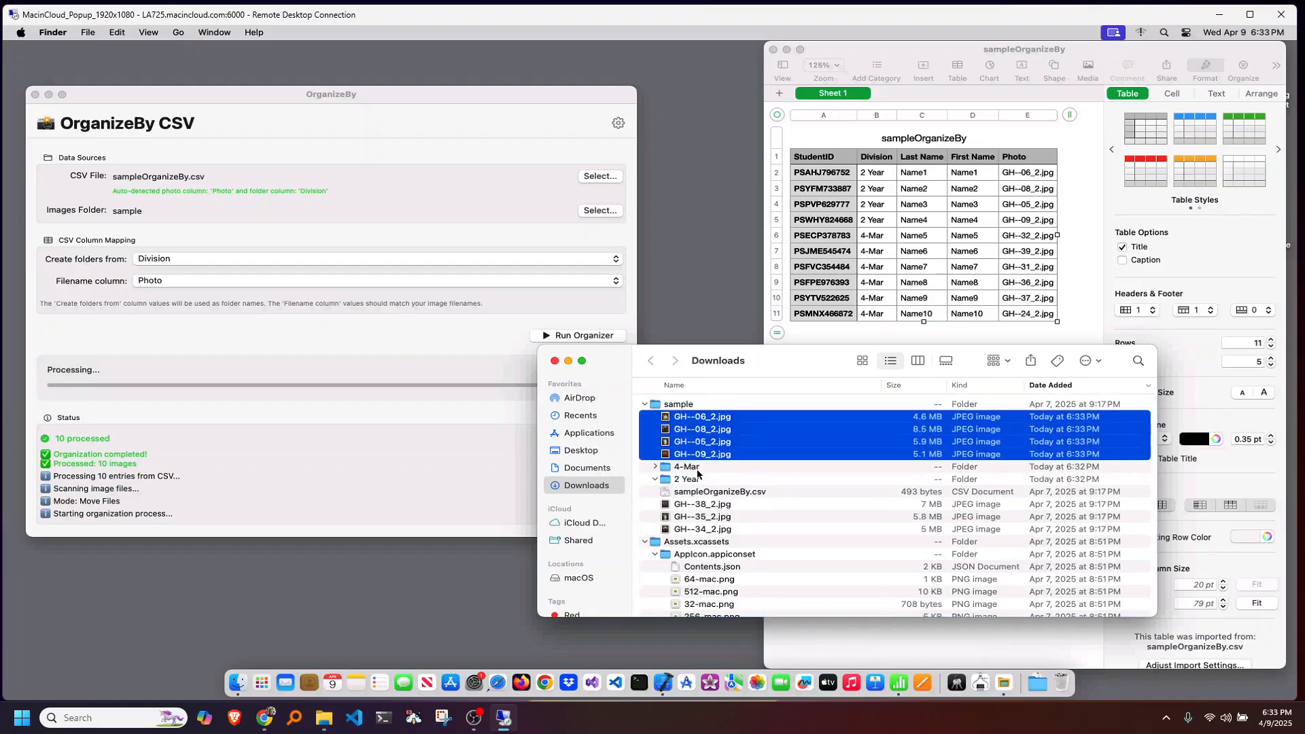
Move all six photos from the 4-Mar folder back into the sample folder.
{"action": "left_click", "coordinate": [656, 467]}
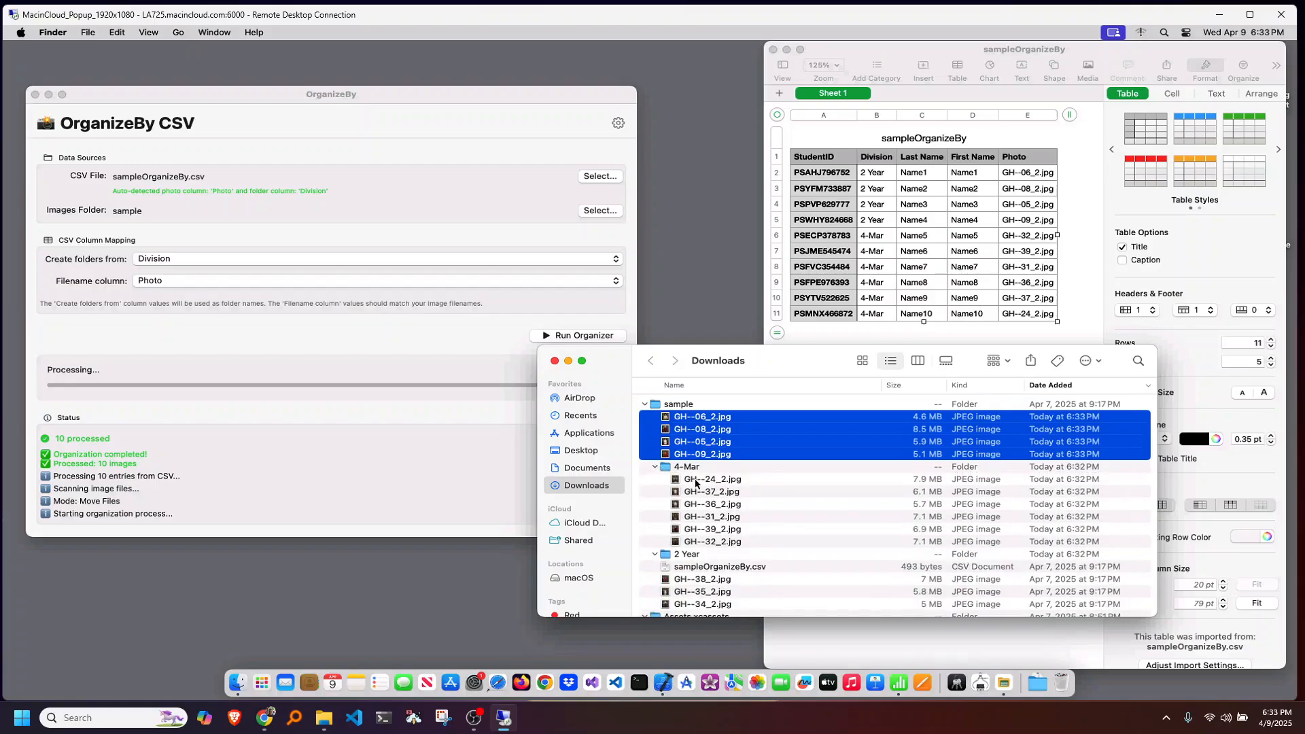
{"action": "left_click", "coordinate": [696, 480]}
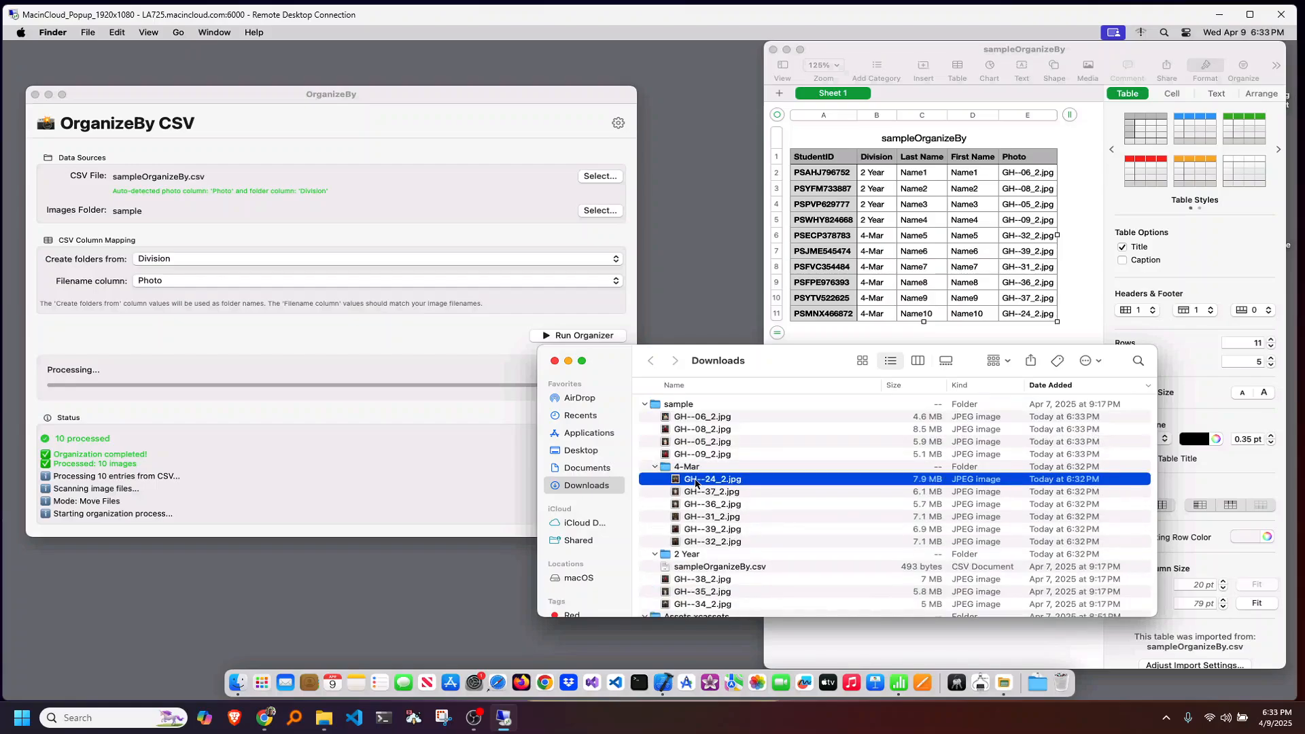
{"action": "left_click", "coordinate": [701, 543], "text": "shift"}
{"action": "left_click_drag", "start_coordinate": [701, 543], "coordinate": [678, 416]}
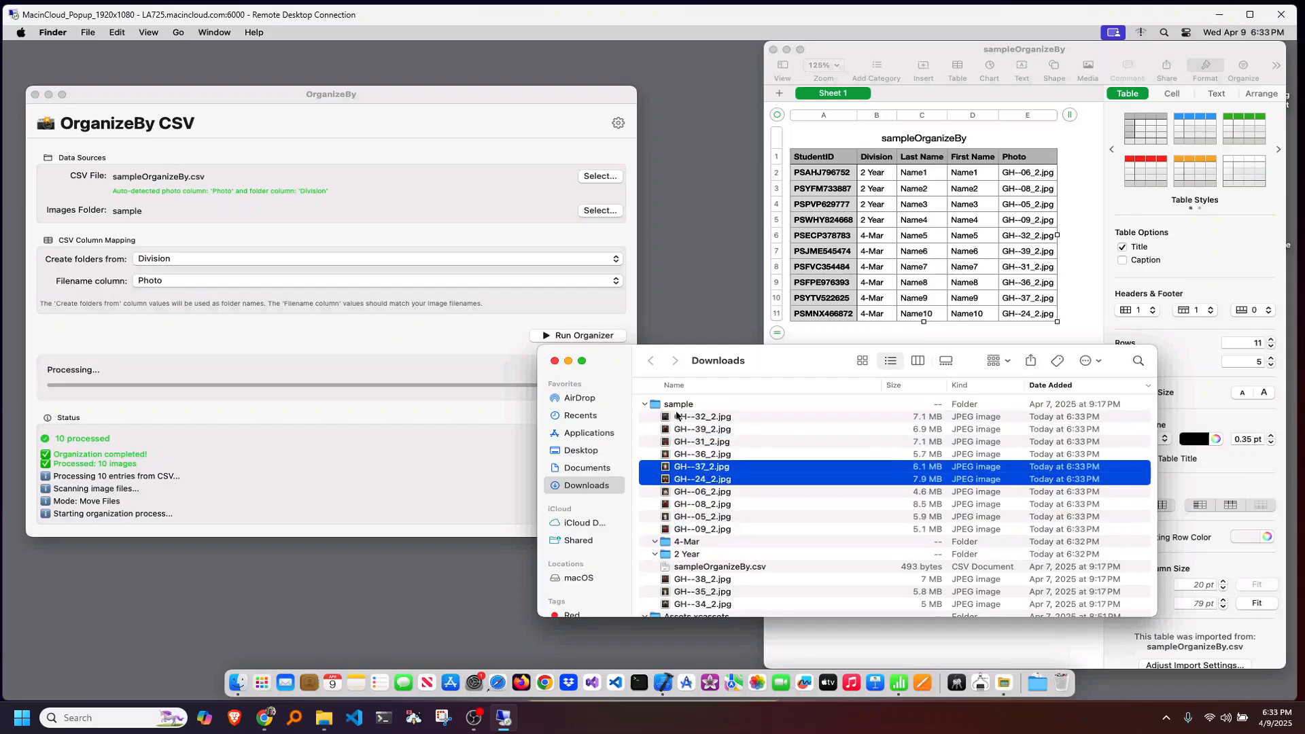
Move the emptied 4-Mar and 2 Year folders to the Trash.
{"action": "left_click", "coordinate": [688, 544]}
{"action": "right_click", "coordinate": [687, 545]}
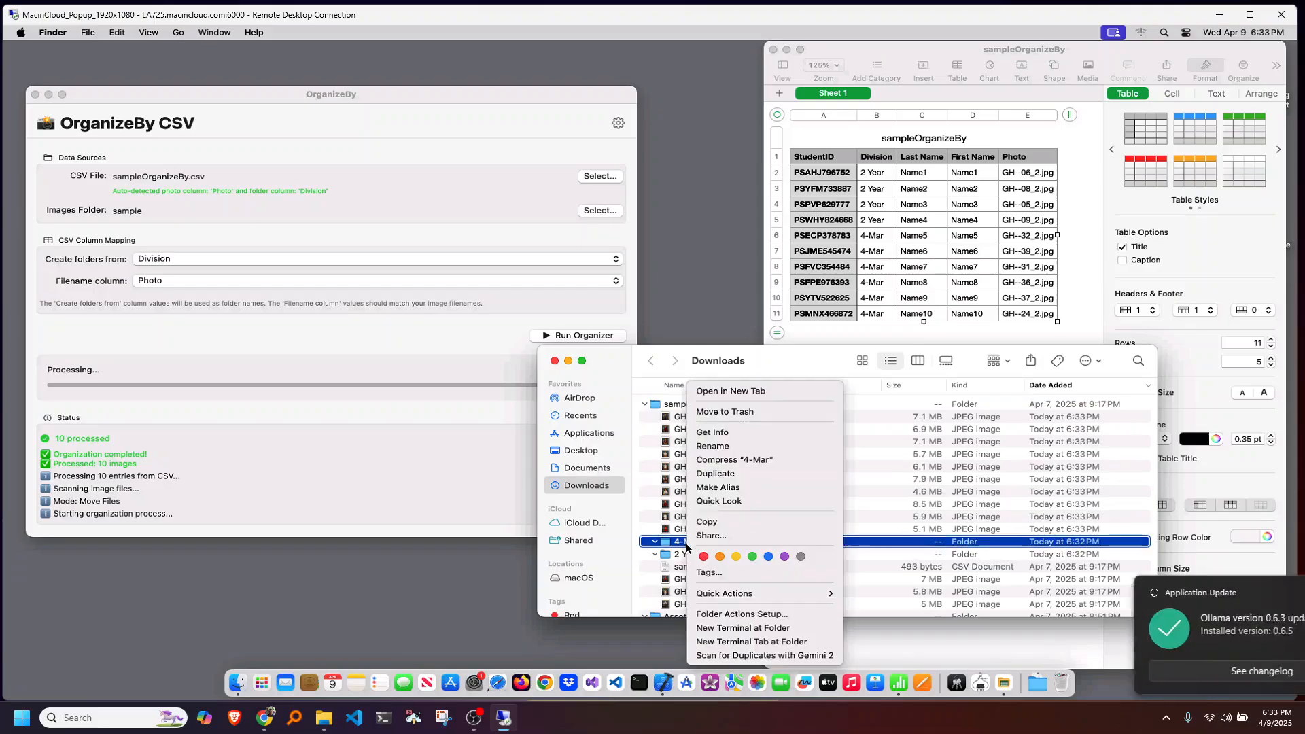
{"action": "left_click", "coordinate": [752, 412]}
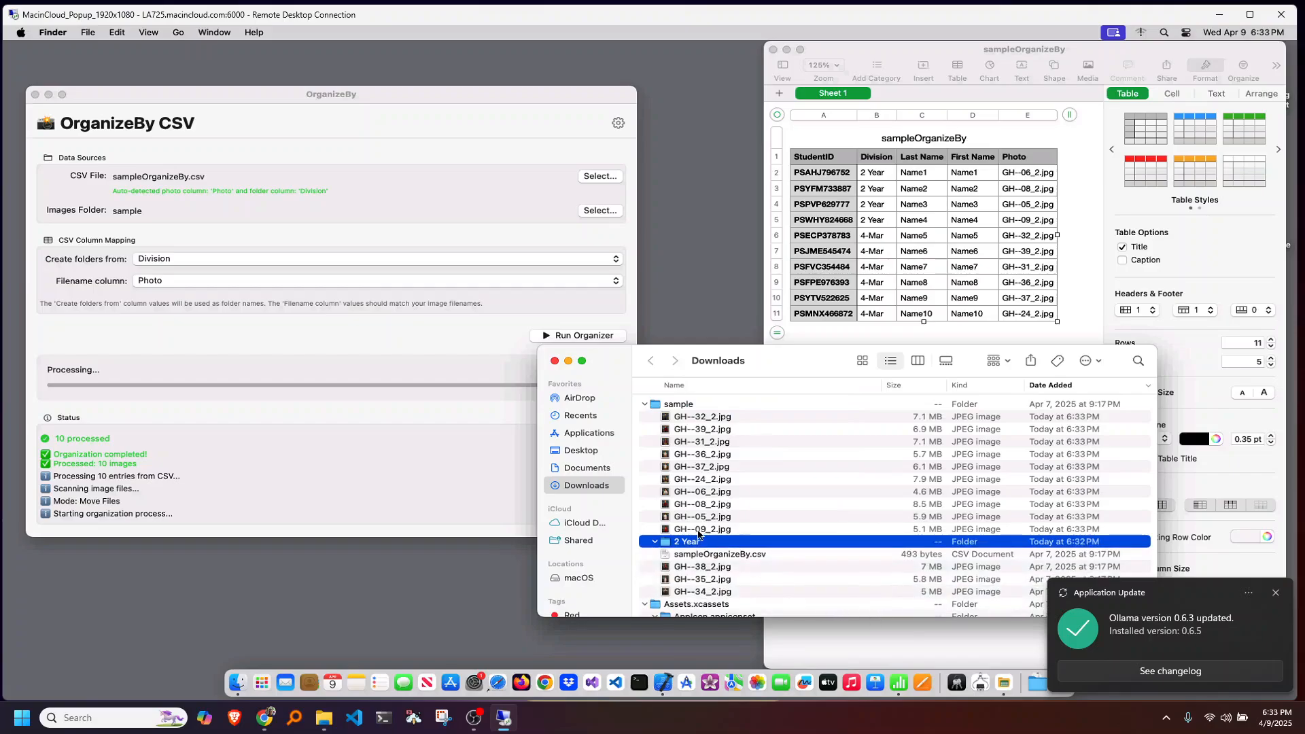
{"action": "right_click", "coordinate": [682, 545]}
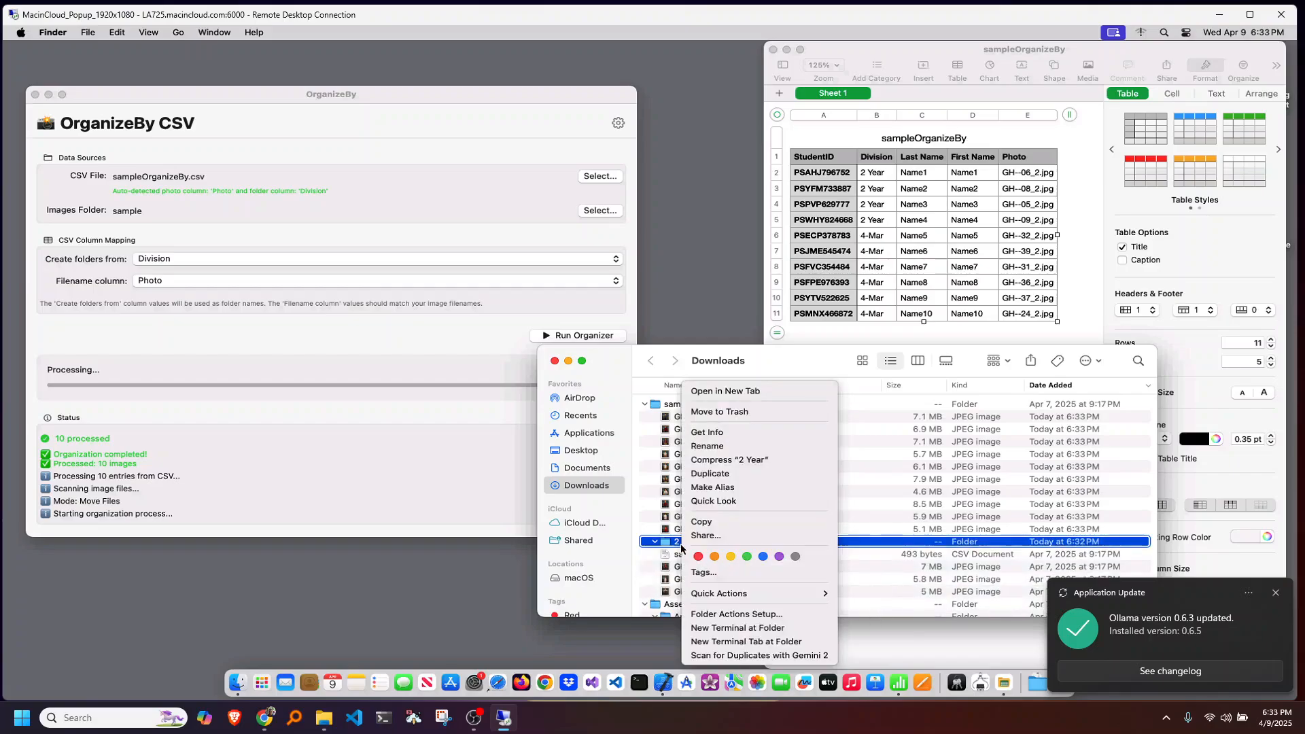
{"action": "left_click", "coordinate": [752, 412]}
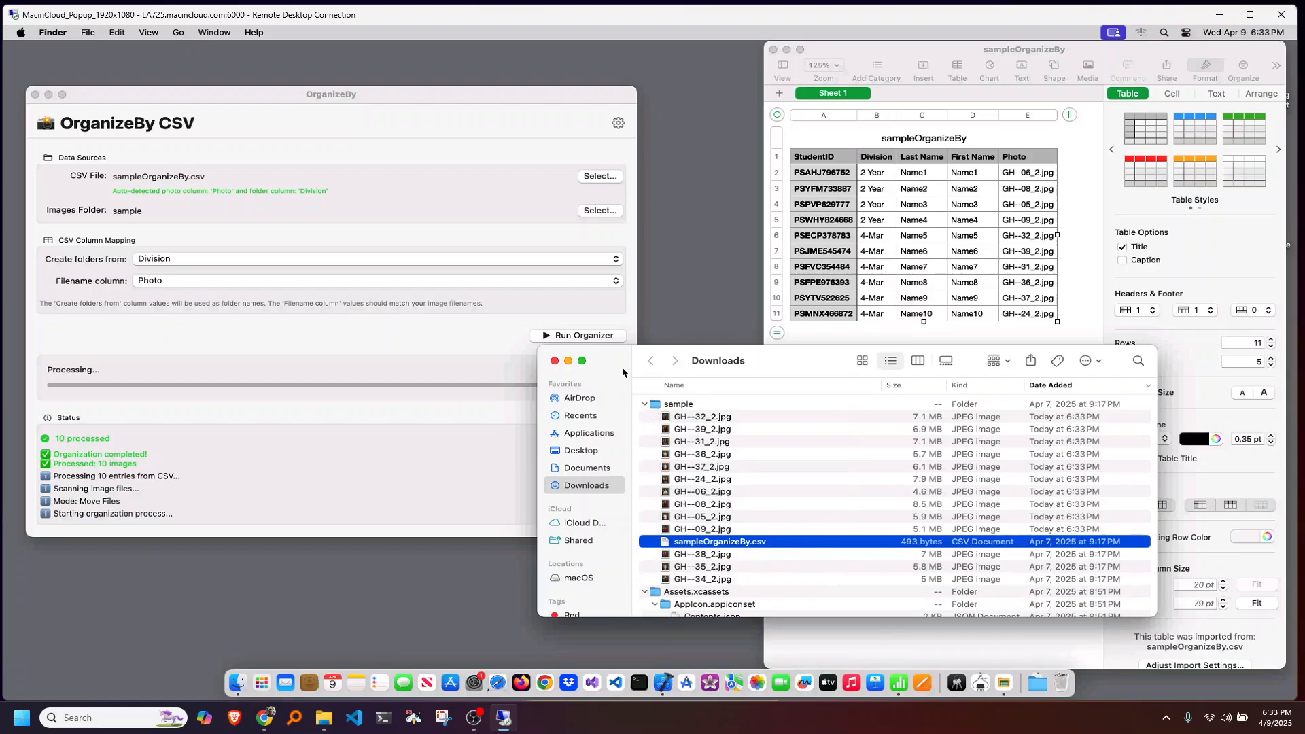
In OrganizeBy's advanced options, set the mode to Copy Files, hide the options and run the organizer again.
{"action": "left_click", "coordinate": [618, 124]}
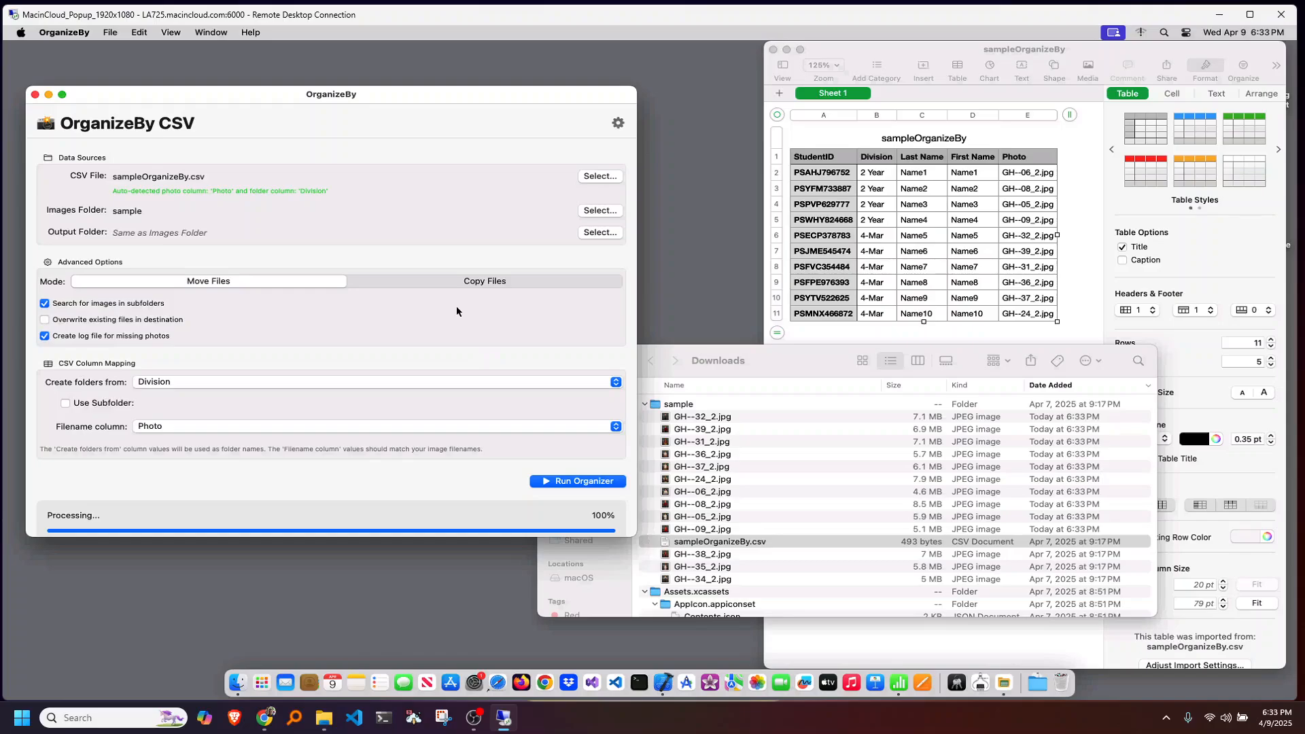
{"action": "left_click", "coordinate": [430, 283]}
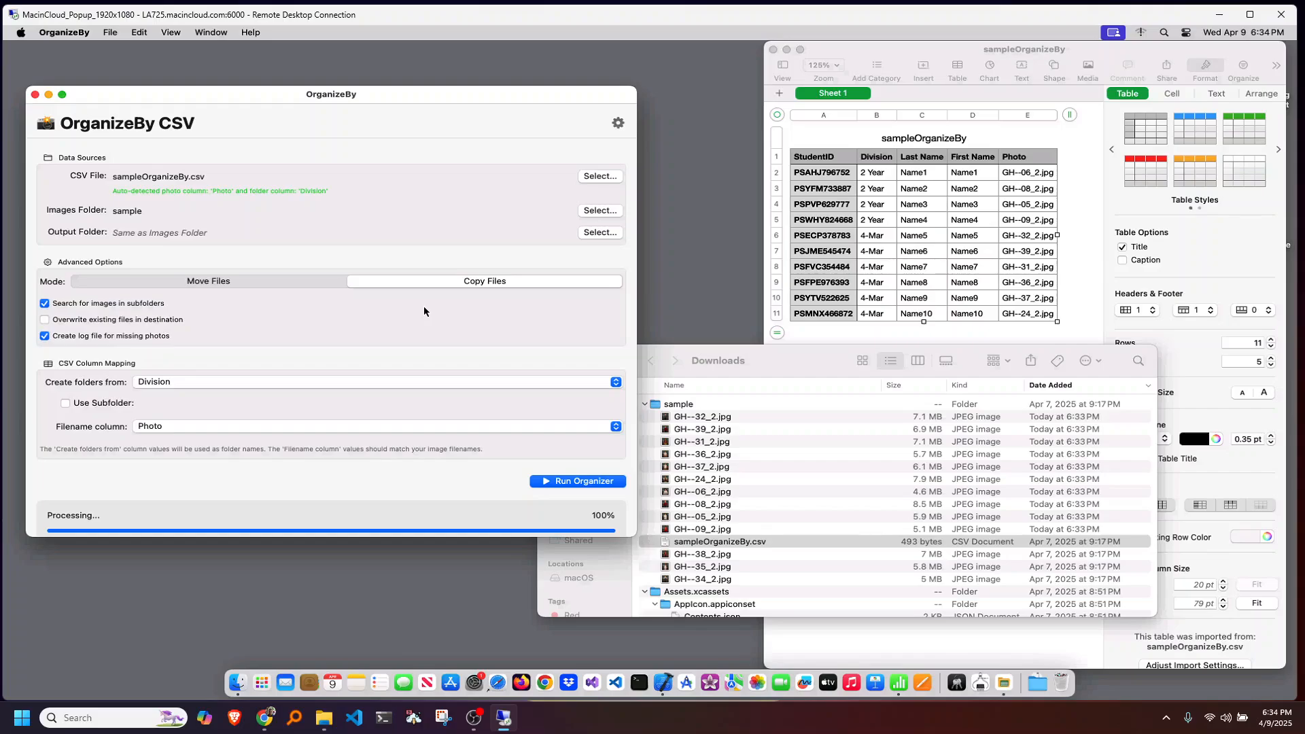
{"action": "left_click", "coordinate": [618, 124]}
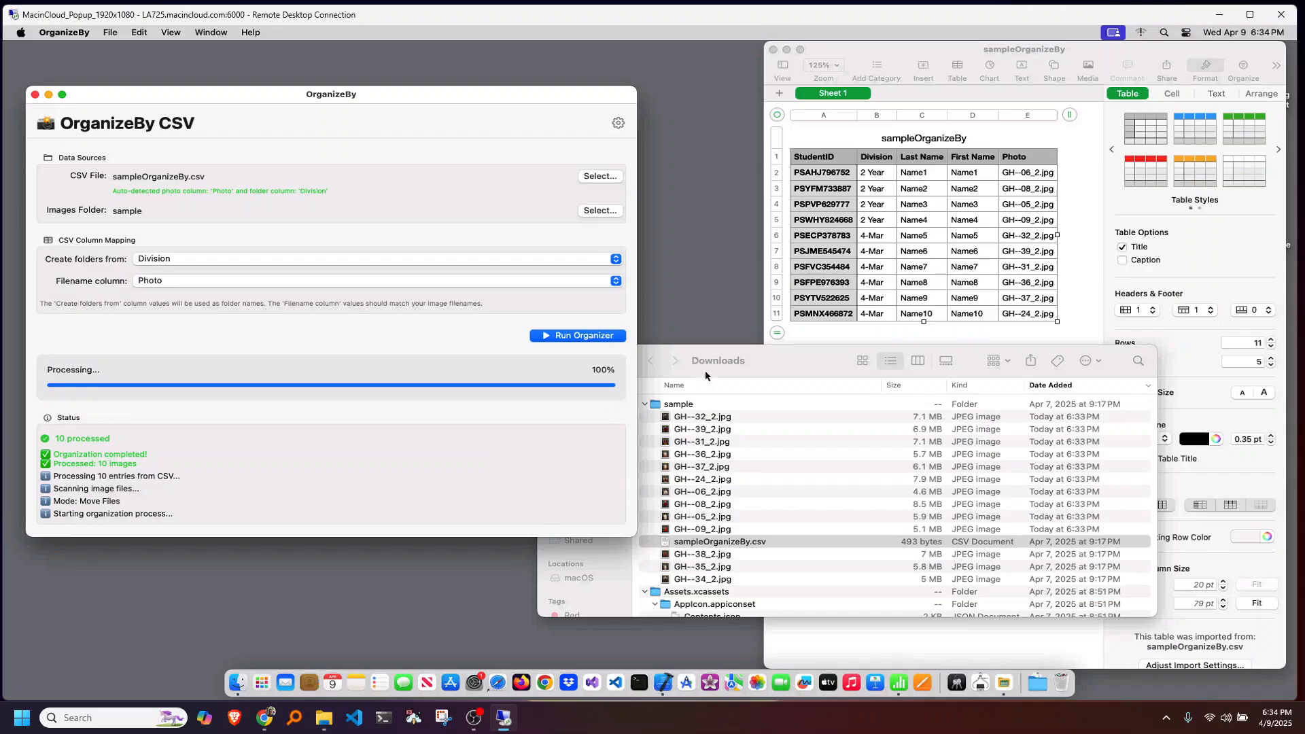
{"action": "left_click", "coordinate": [618, 125]}
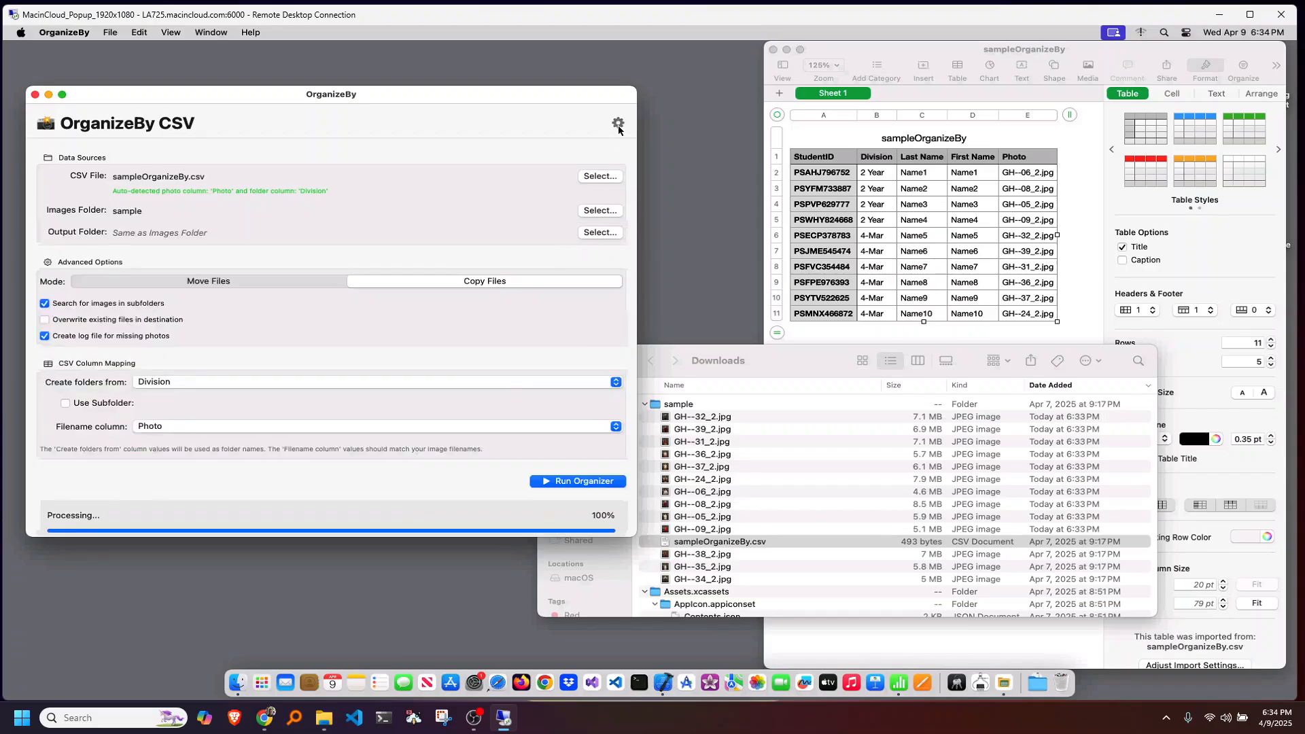
{"action": "left_click", "coordinate": [618, 125]}
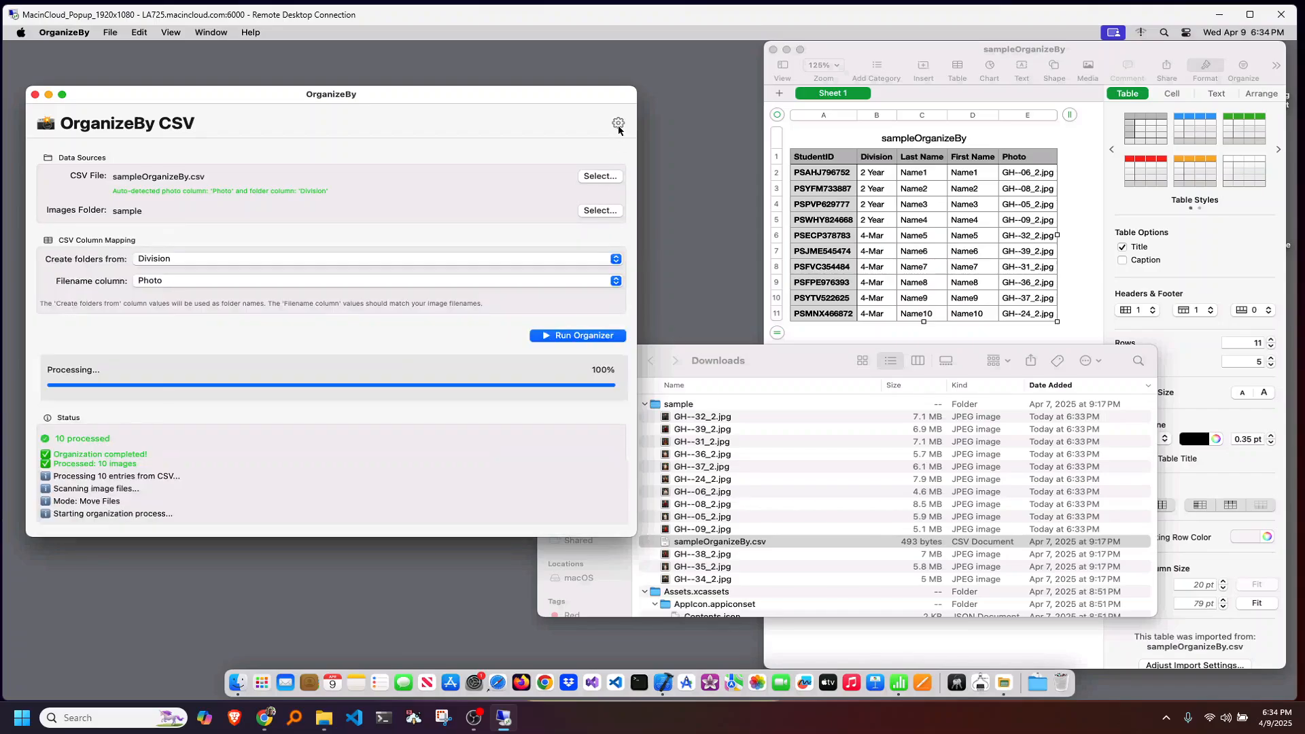
{"action": "left_click", "coordinate": [582, 335]}
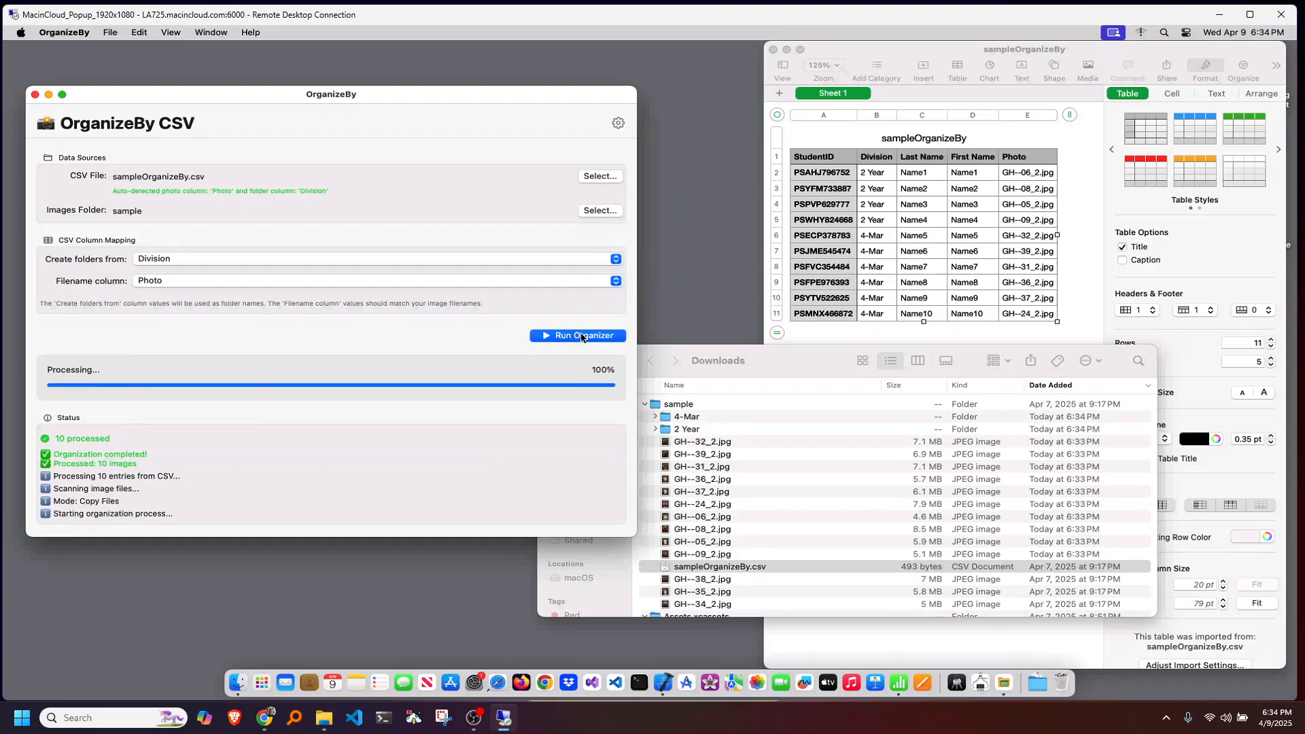
Expand the new 4-Mar and 2 Year folders in Finder and compare their copies with the originals in the sample folder.
{"action": "left_click", "coordinate": [655, 418]}
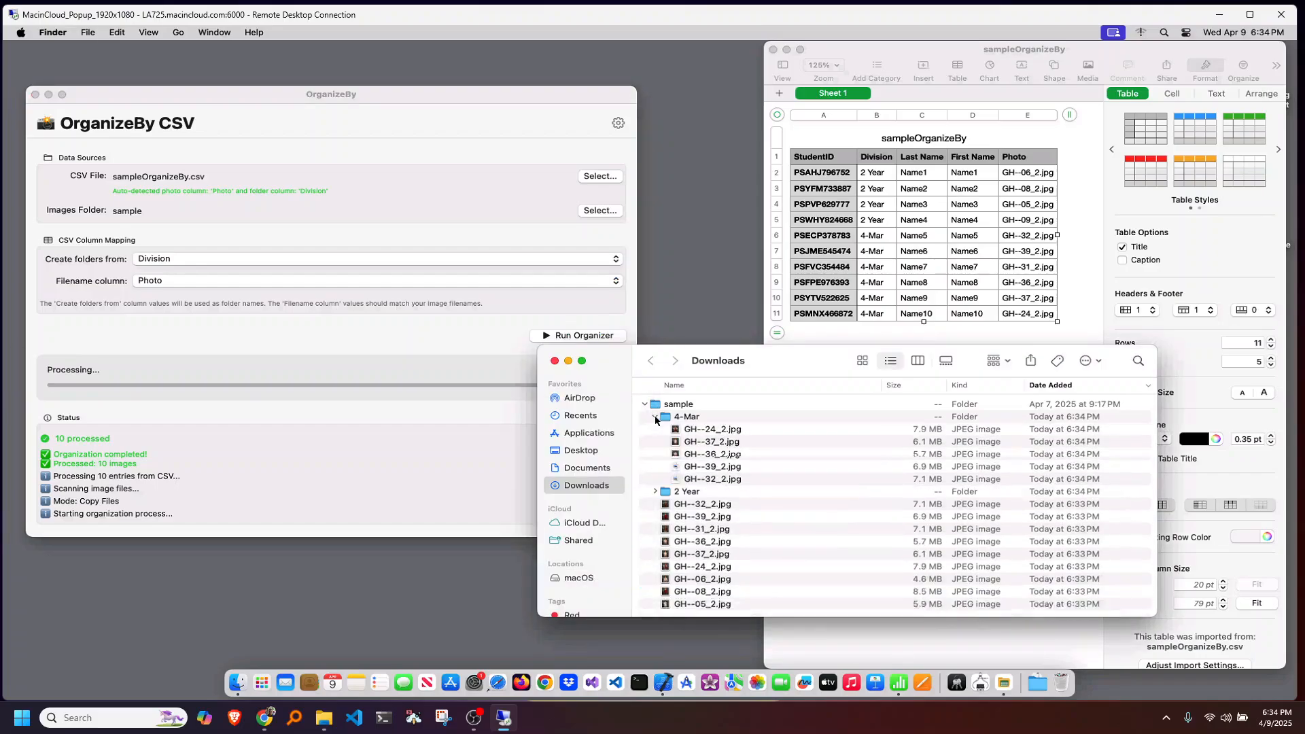
{"action": "left_click", "coordinate": [654, 505]}
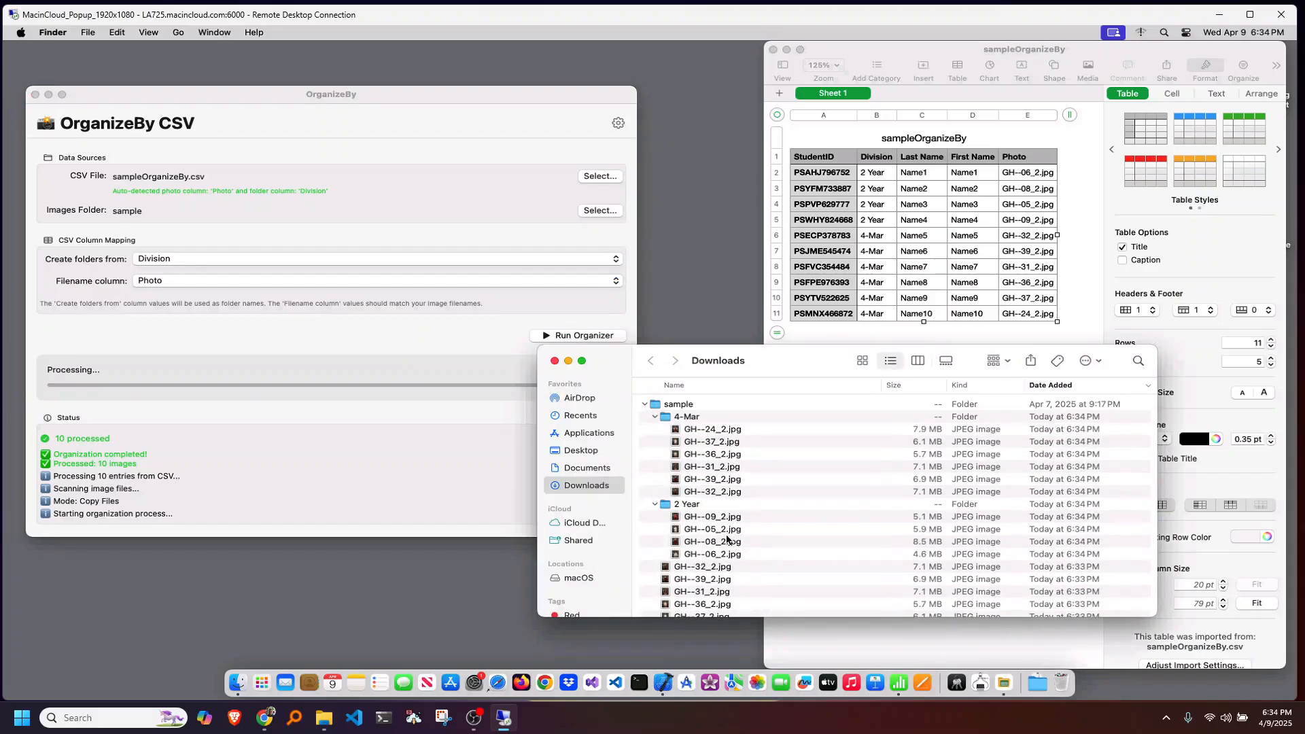
{"action": "scroll", "coordinate": [727, 539], "scroll_direction": "down", "scroll_amount": 10}
{"action": "scroll", "coordinate": [727, 539], "scroll_direction": "up", "scroll_amount": 8}
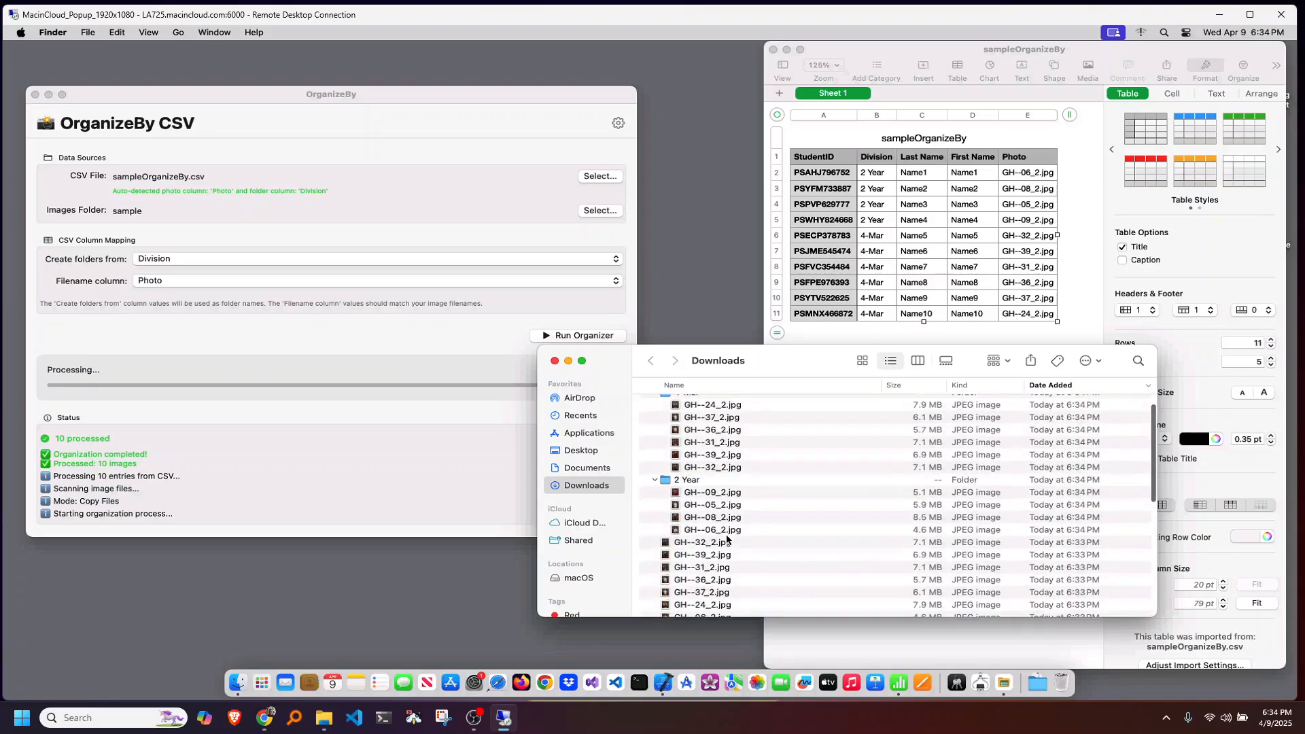
{"action": "scroll", "coordinate": [727, 539], "scroll_direction": "down", "scroll_amount": 2}
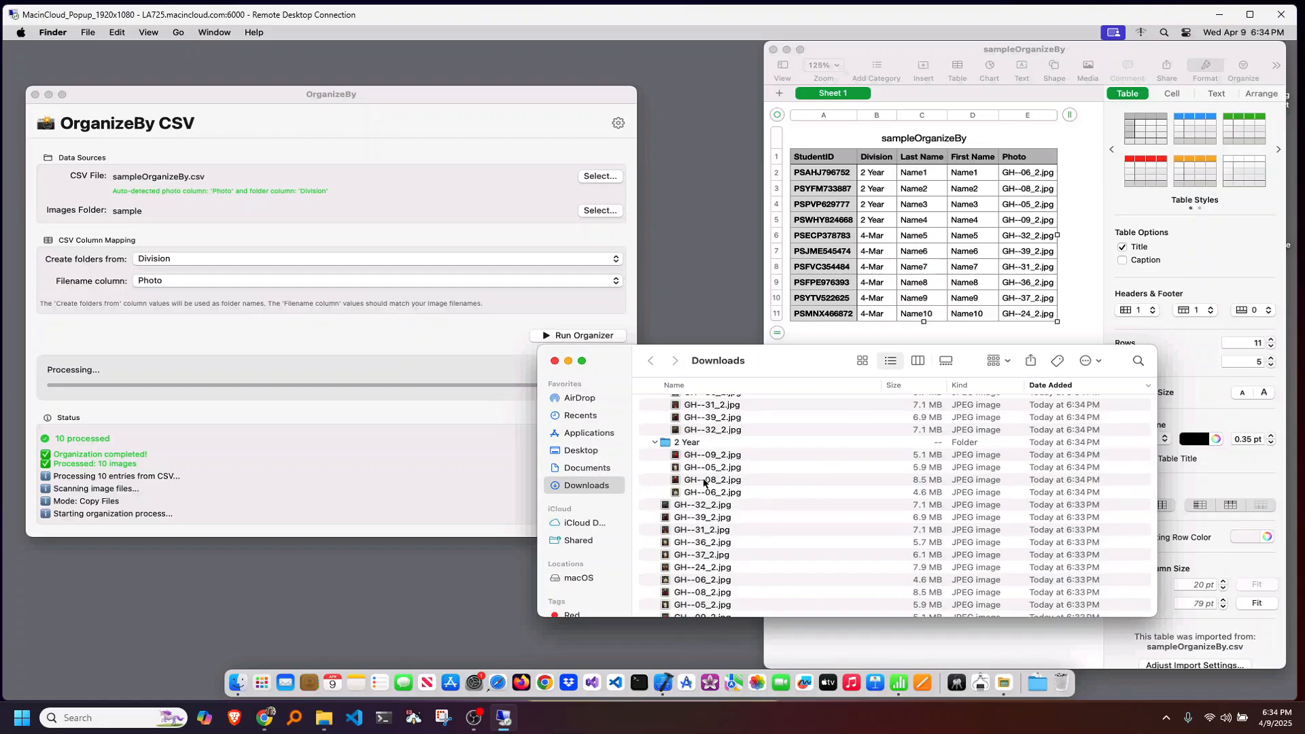
{"action": "left_click", "coordinate": [430, 99]}
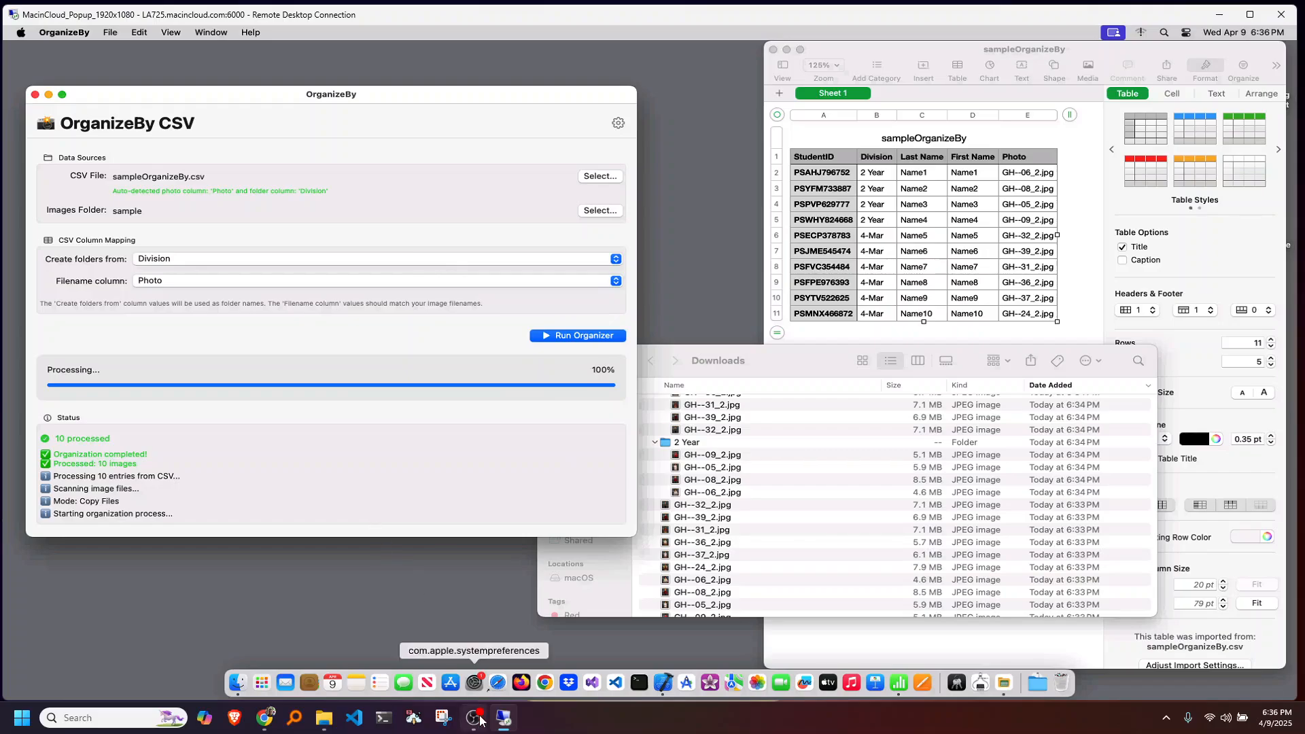
{"action": "mouse_move", "coordinate": [480, 720]}
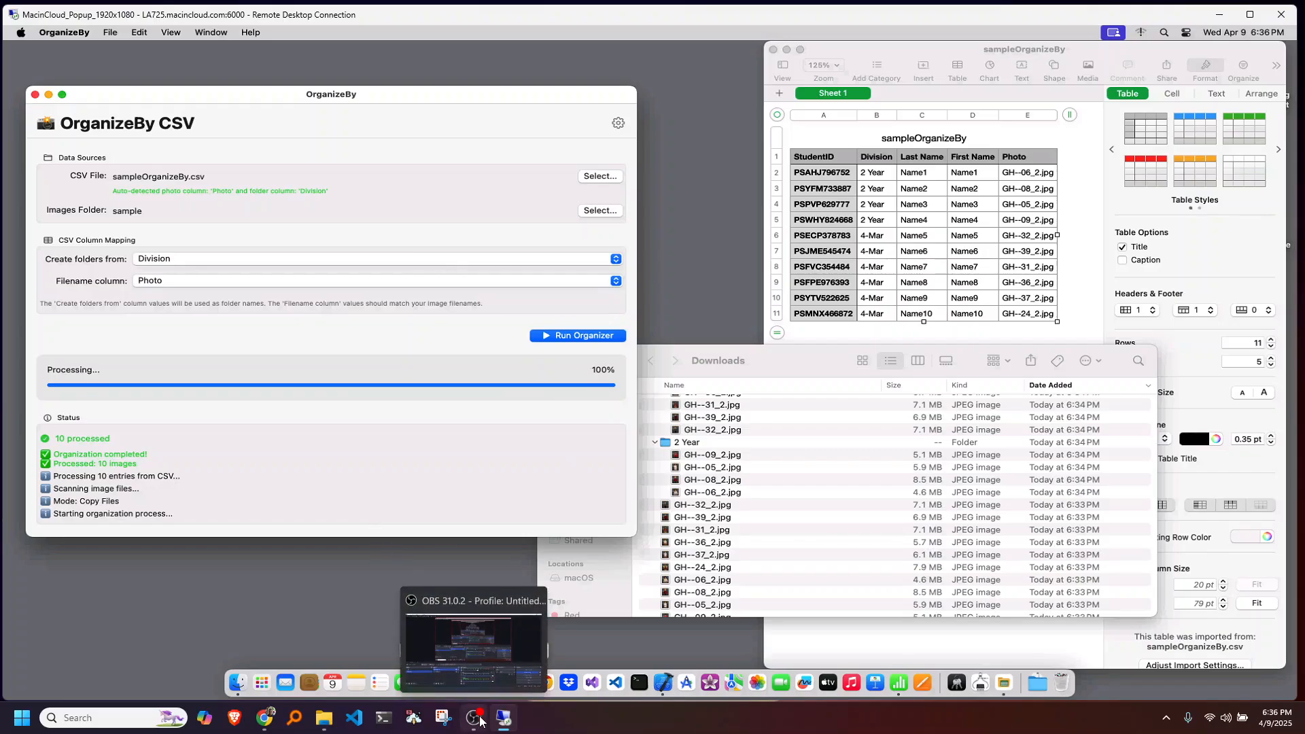
{"action": "left_click", "coordinate": [480, 720]}
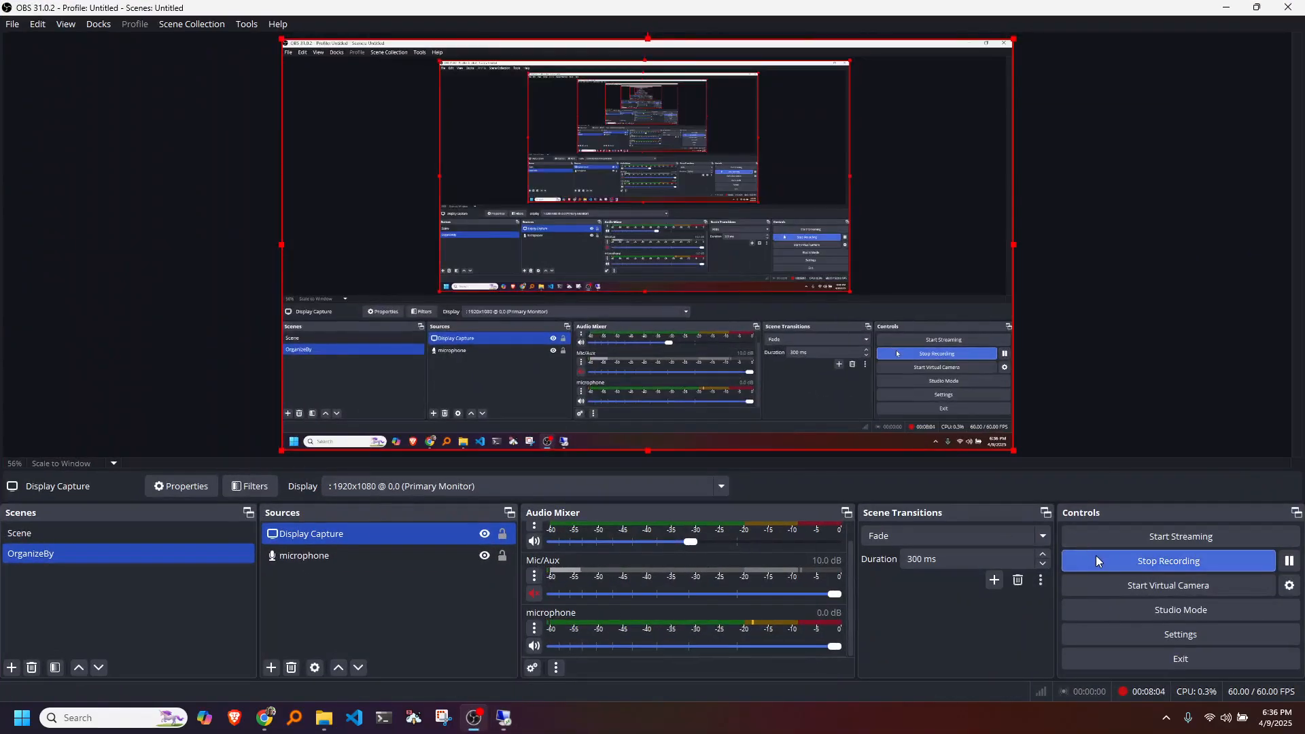